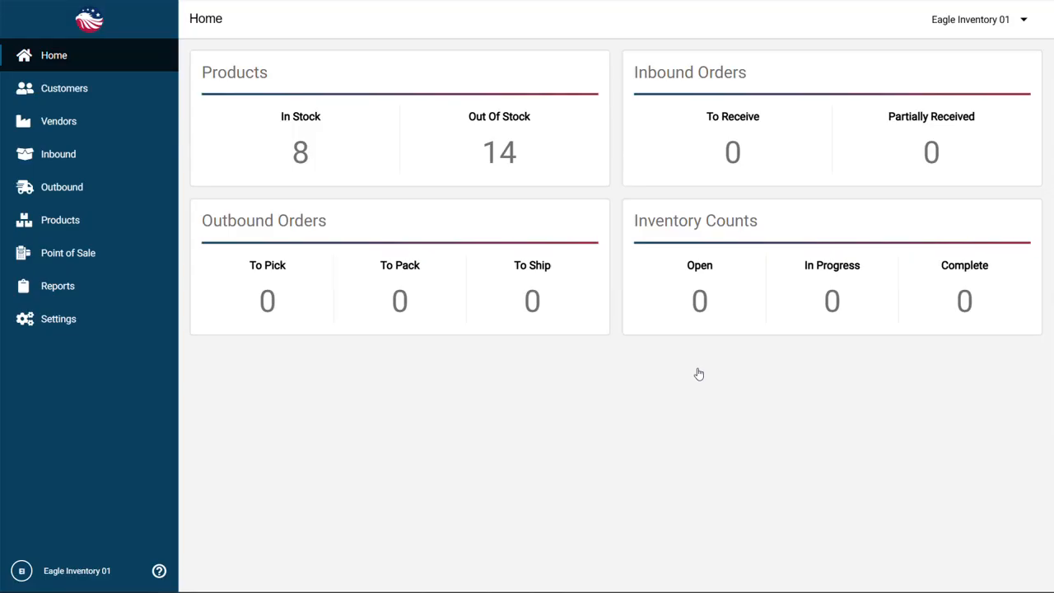
Open the invoice lookup for customer orders and view invoiced invoice #1
click(94, 89)
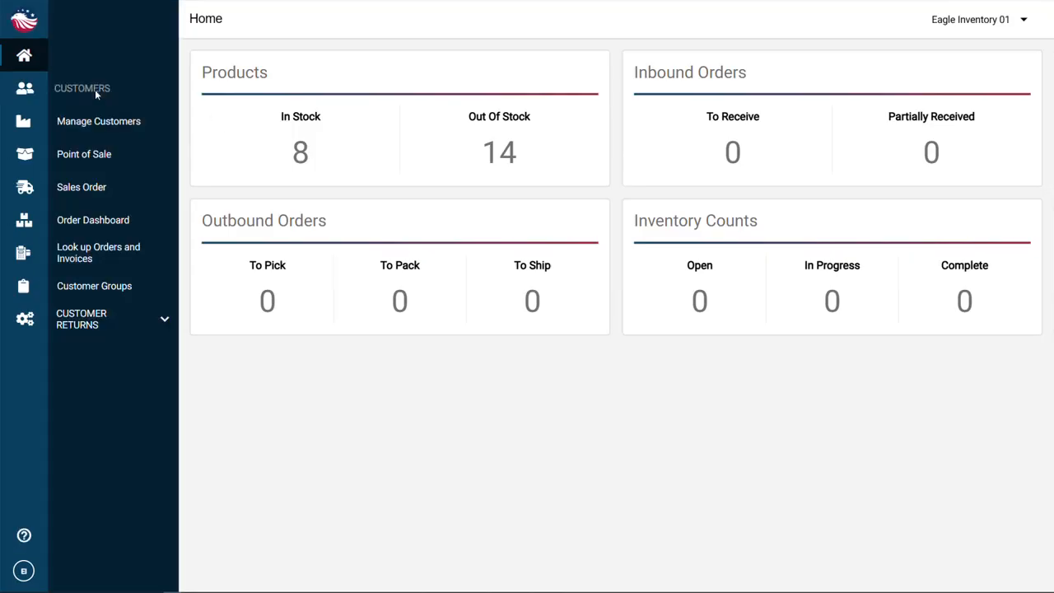
click(139, 260)
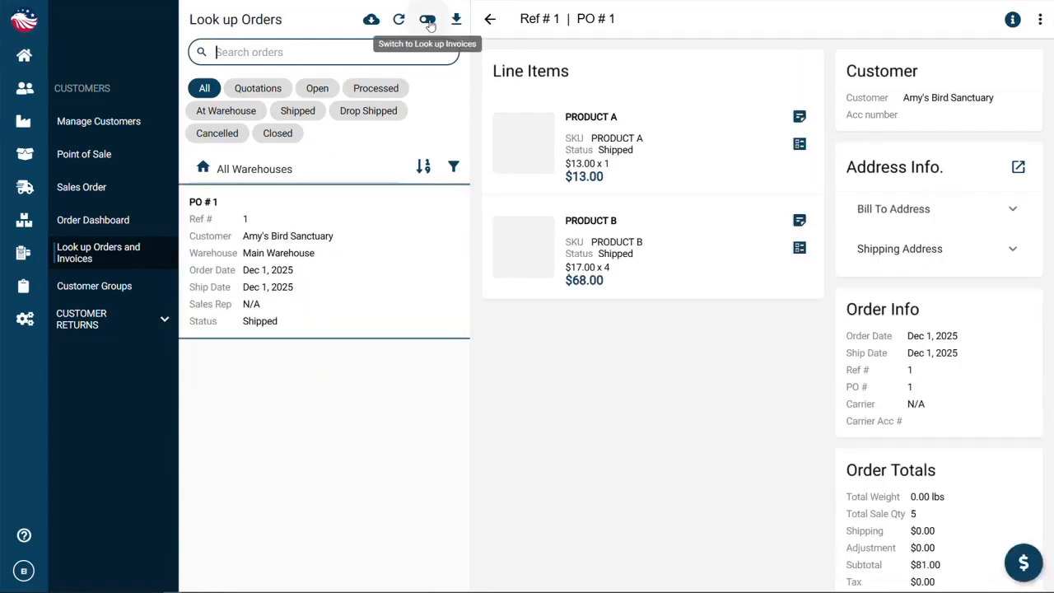
click(427, 20)
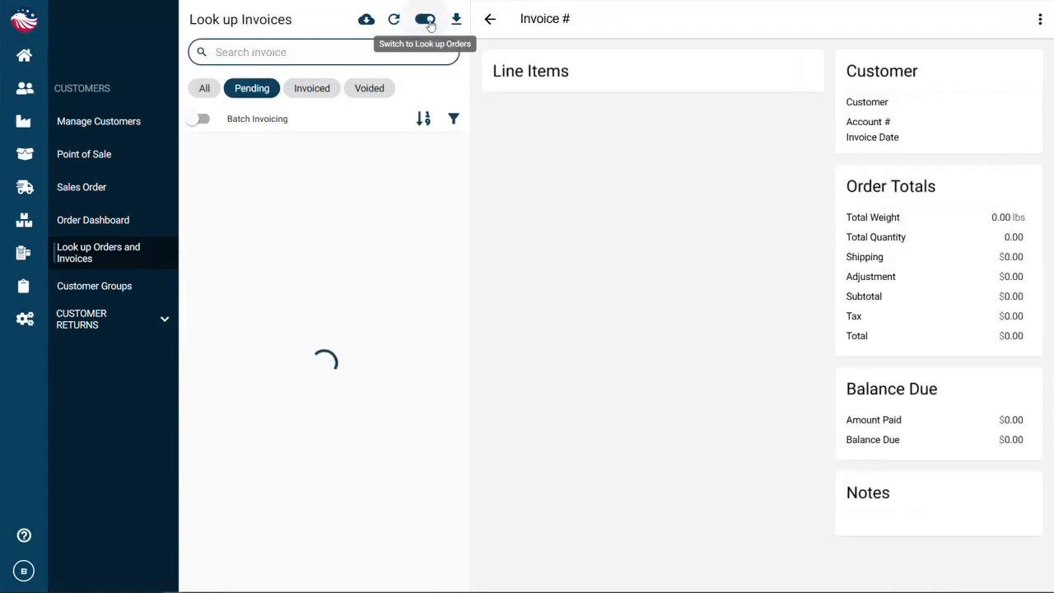
click(303, 93)
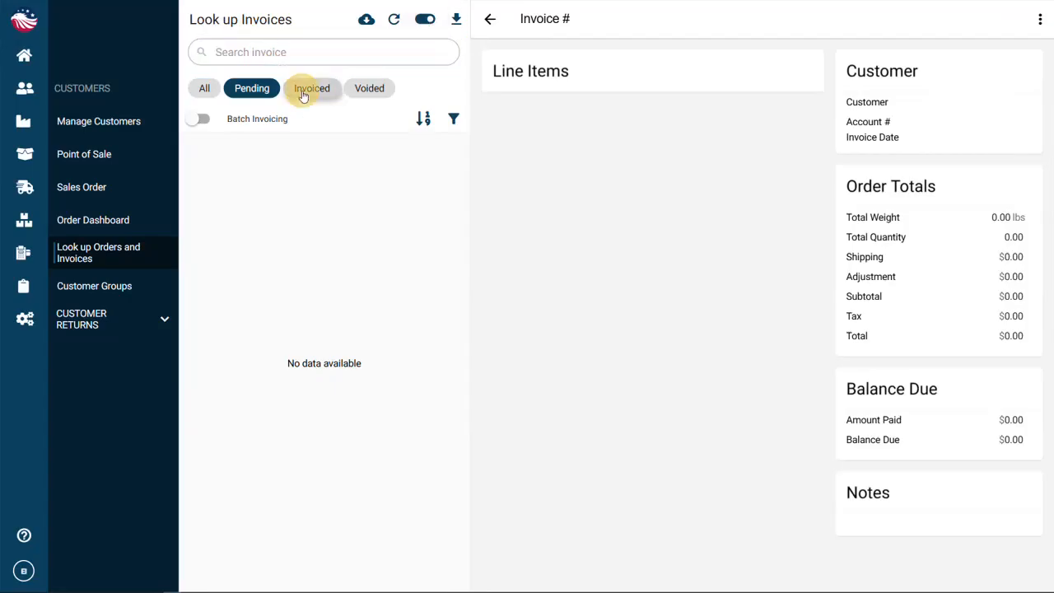
click(335, 221)
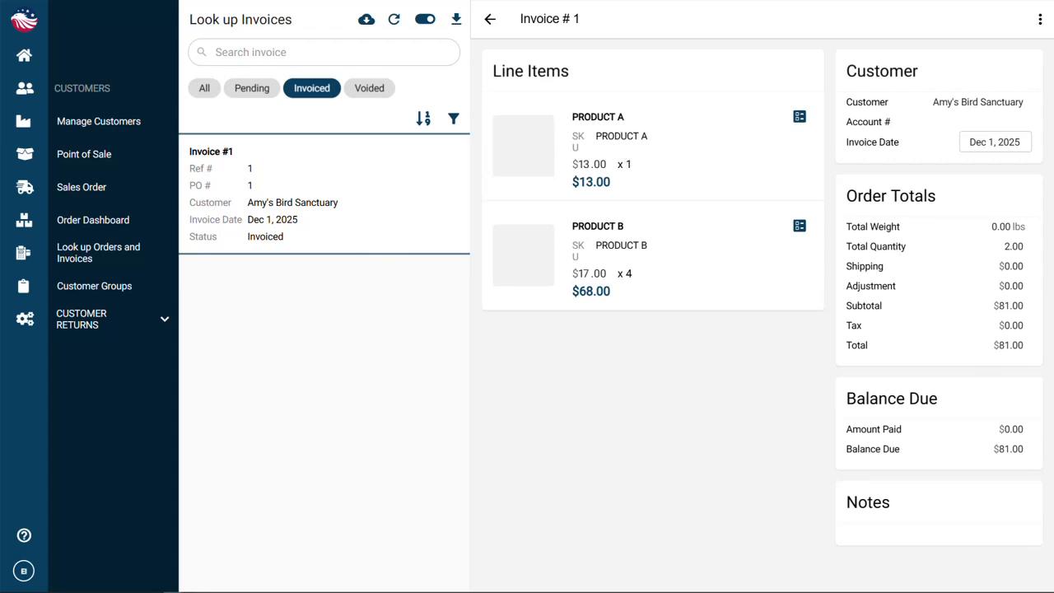
Start a new customer return by invoice from invoice #1, selecting only Product B
click(26, 58)
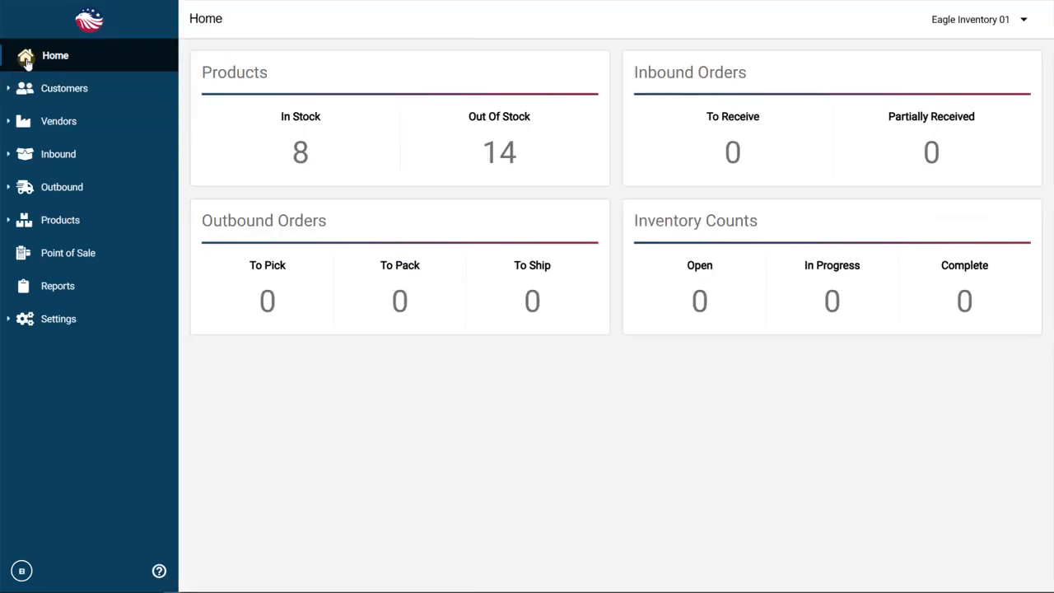
click(97, 91)
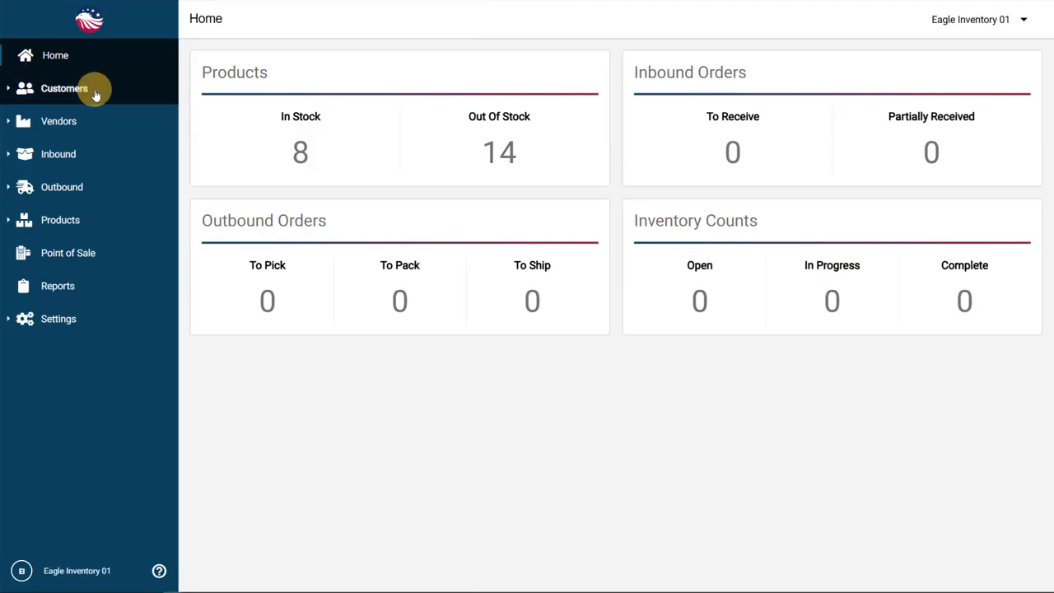
click(132, 326)
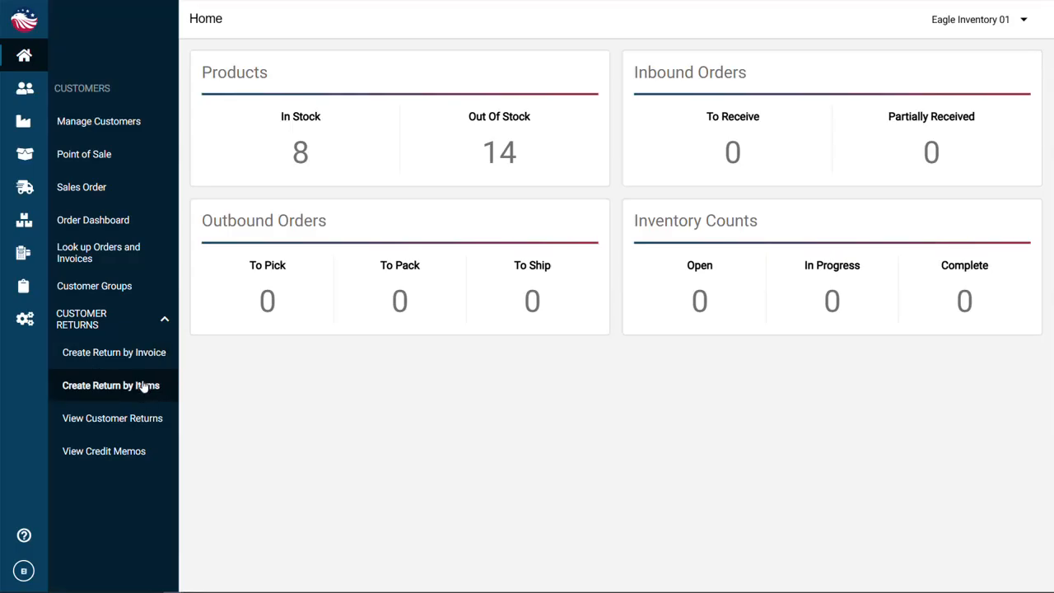
click(150, 357)
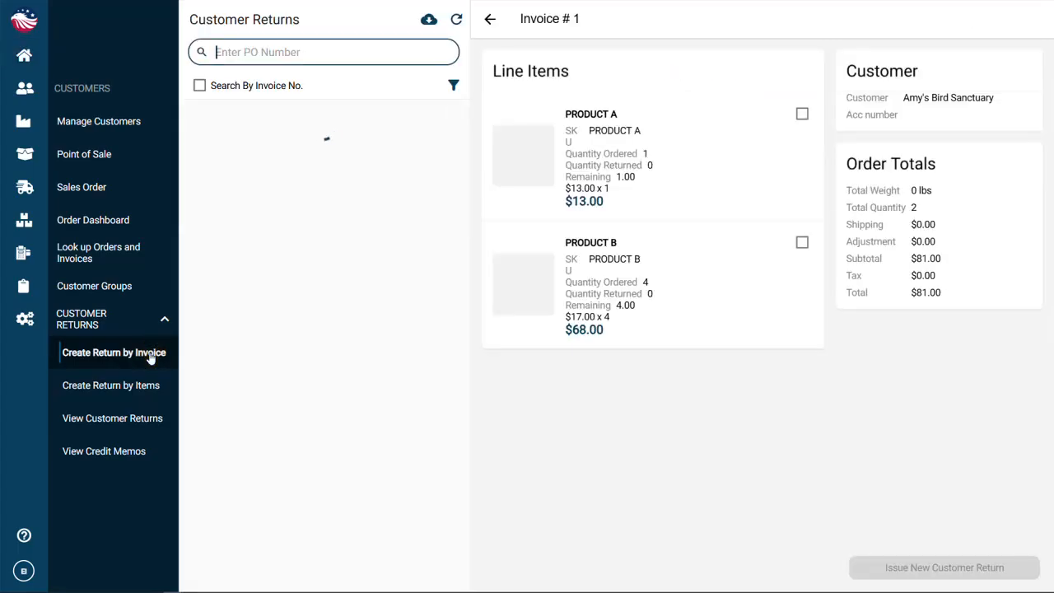
click(366, 188)
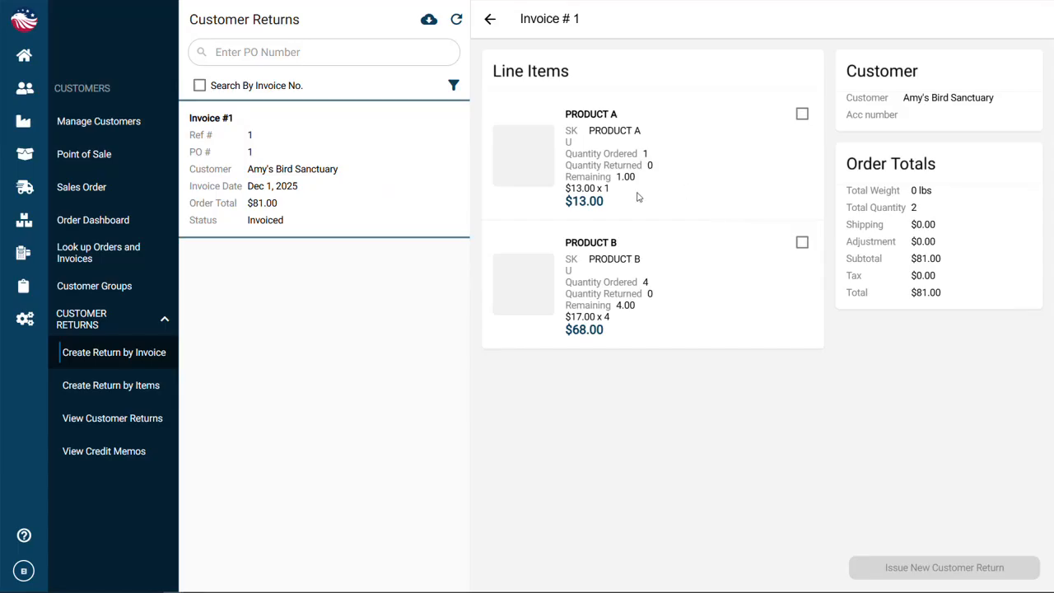
click(802, 243)
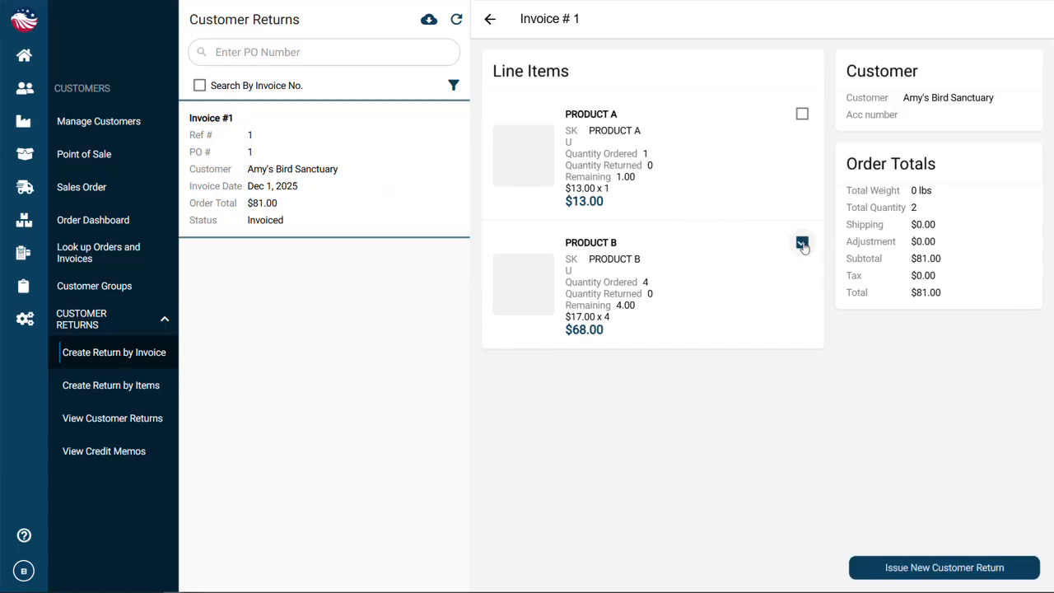
click(974, 571)
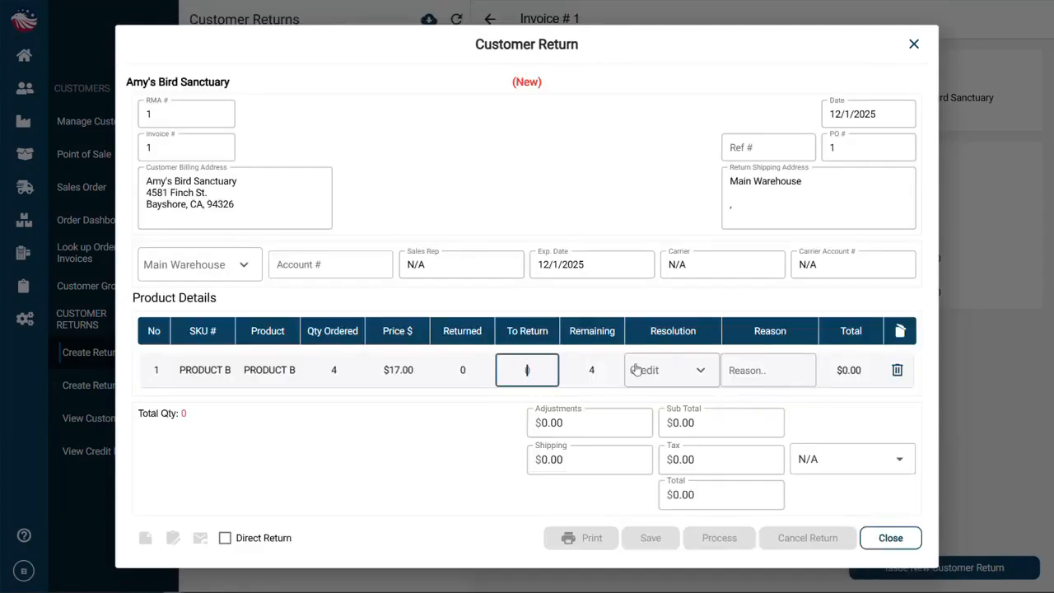
Set Product B's return quantity to 2 with the reason defective
text(2)
click(724, 371)
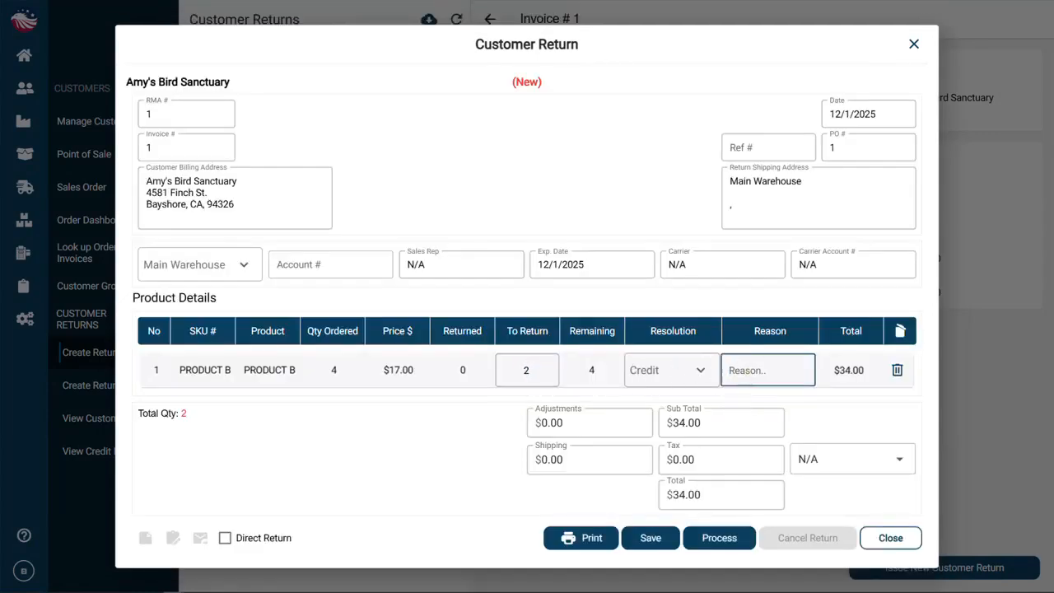
text(defective)
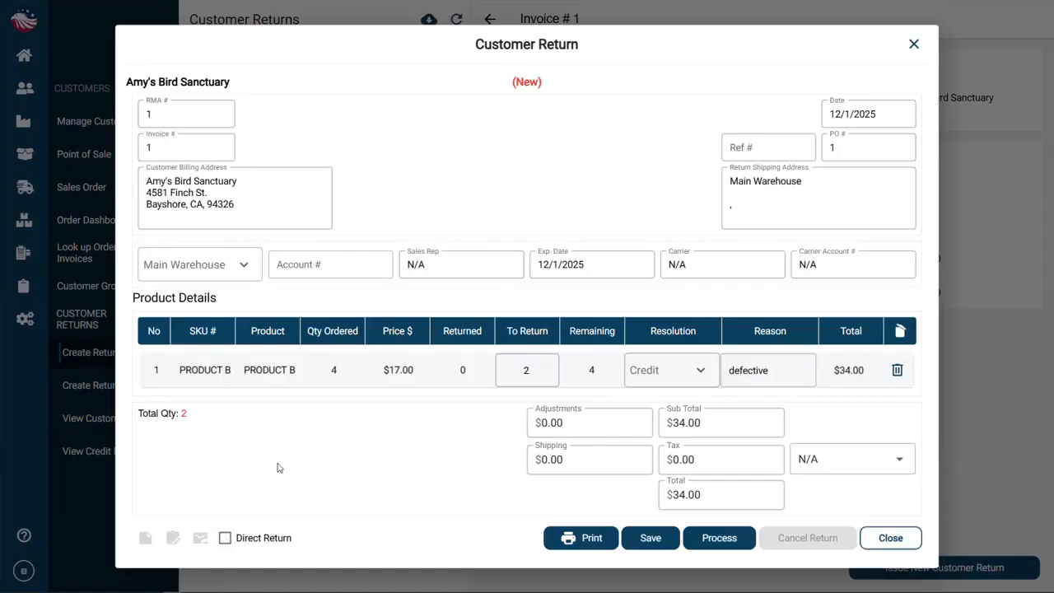
Mark the customer return as a direct return, save it and process it
click(224, 538)
click(659, 539)
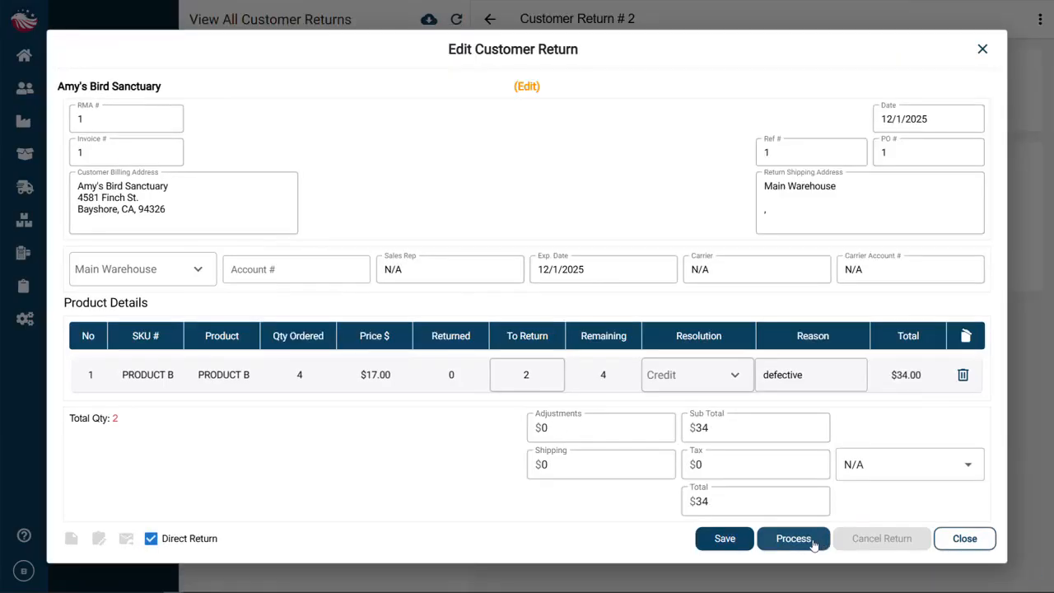
click(804, 543)
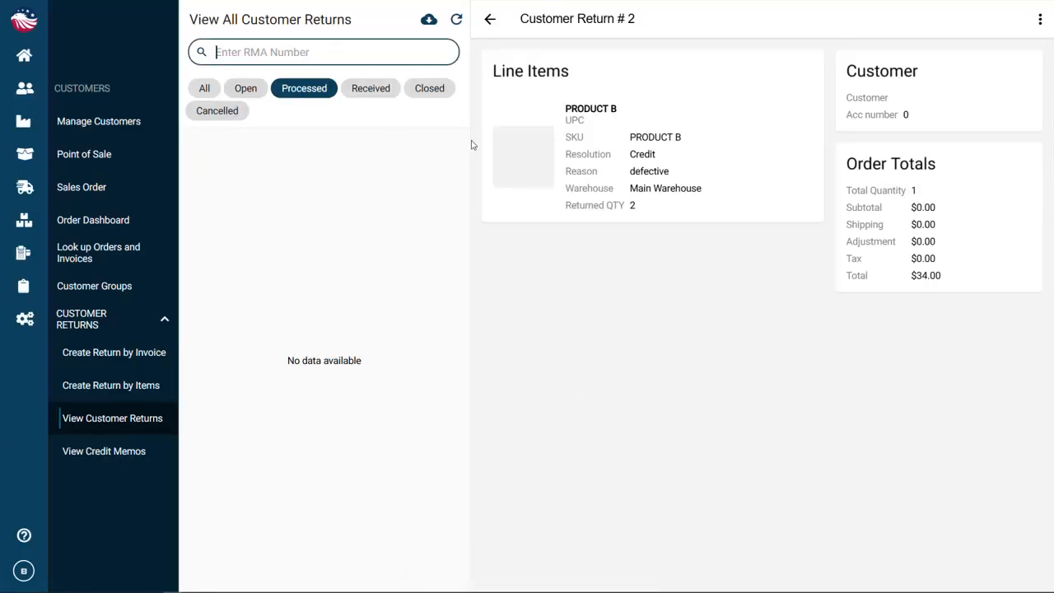
Review the processed return's details and list all customer returns, opening RMA #1
click(622, 207)
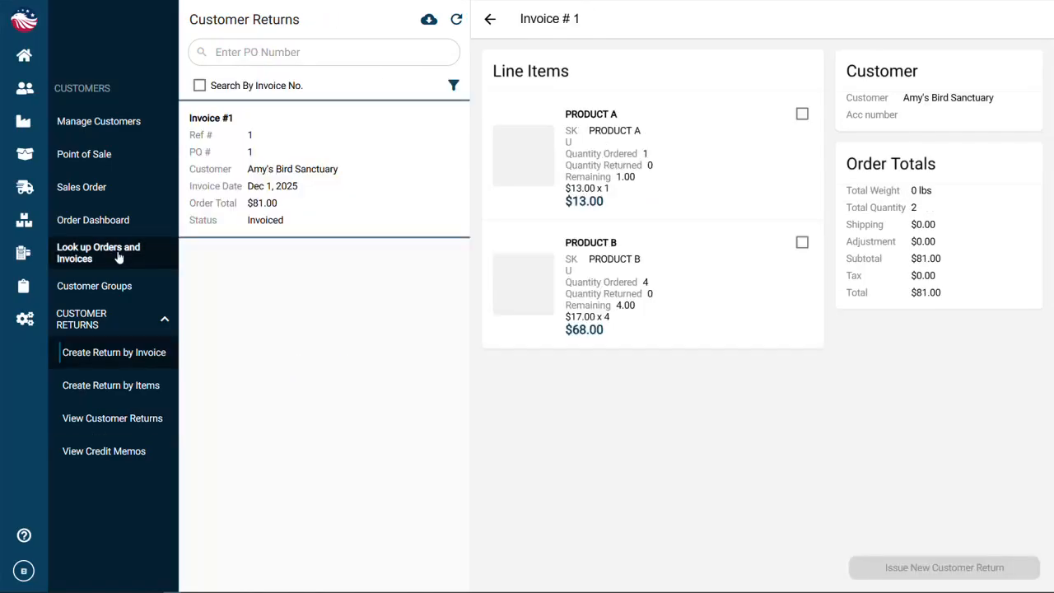
click(149, 426)
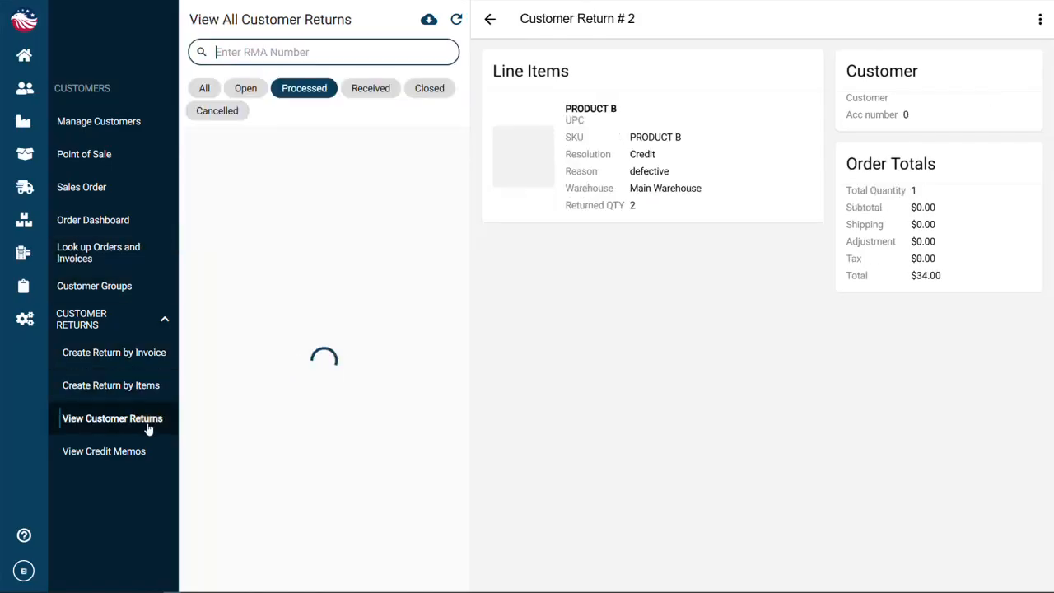
click(204, 88)
click(308, 234)
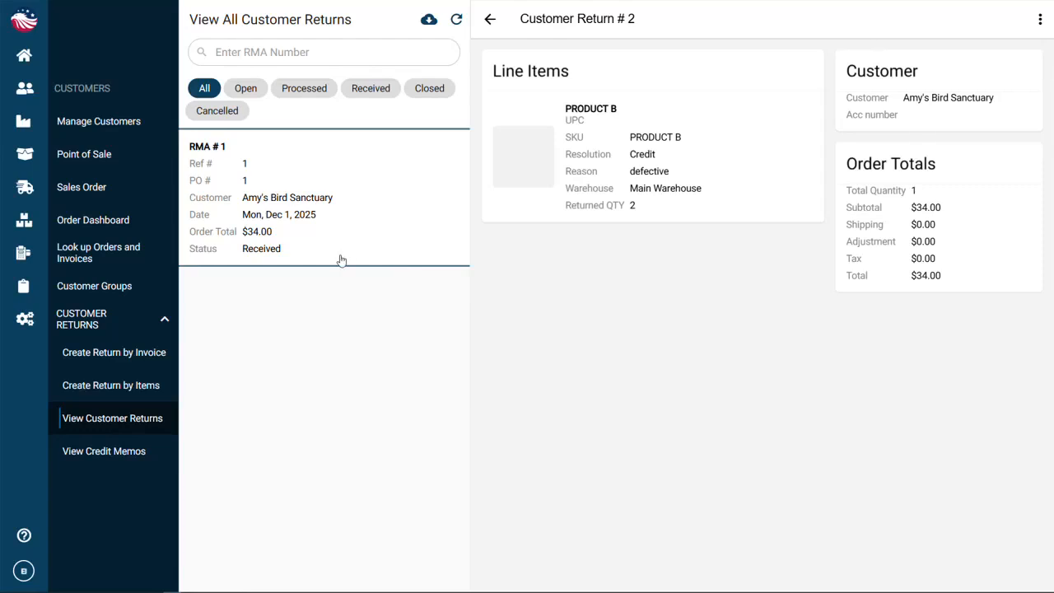
Open the credit memos, select RMA #1's pending credit memo and process it
click(121, 459)
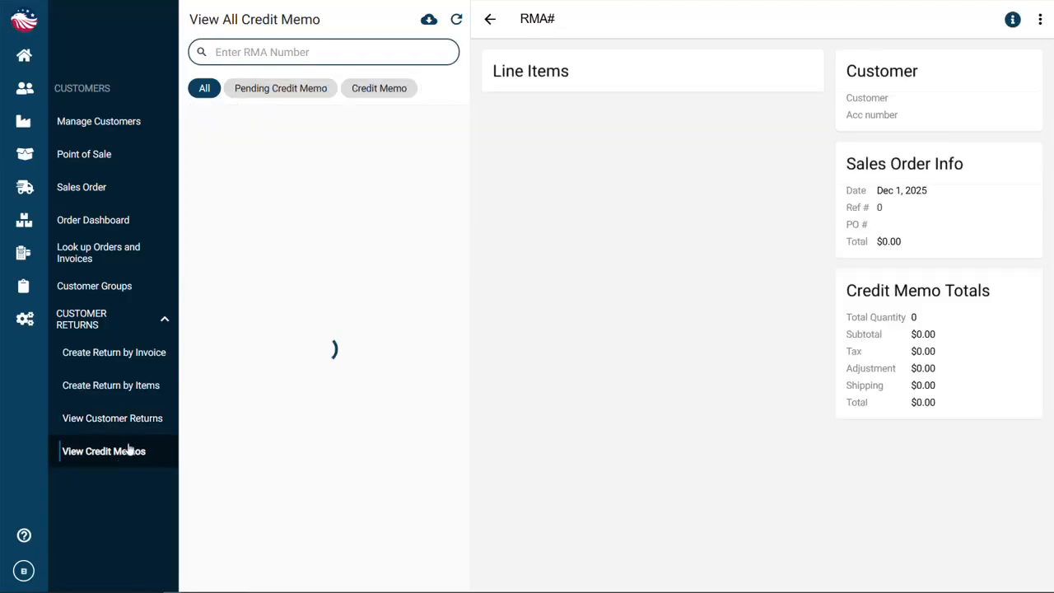
click(306, 184)
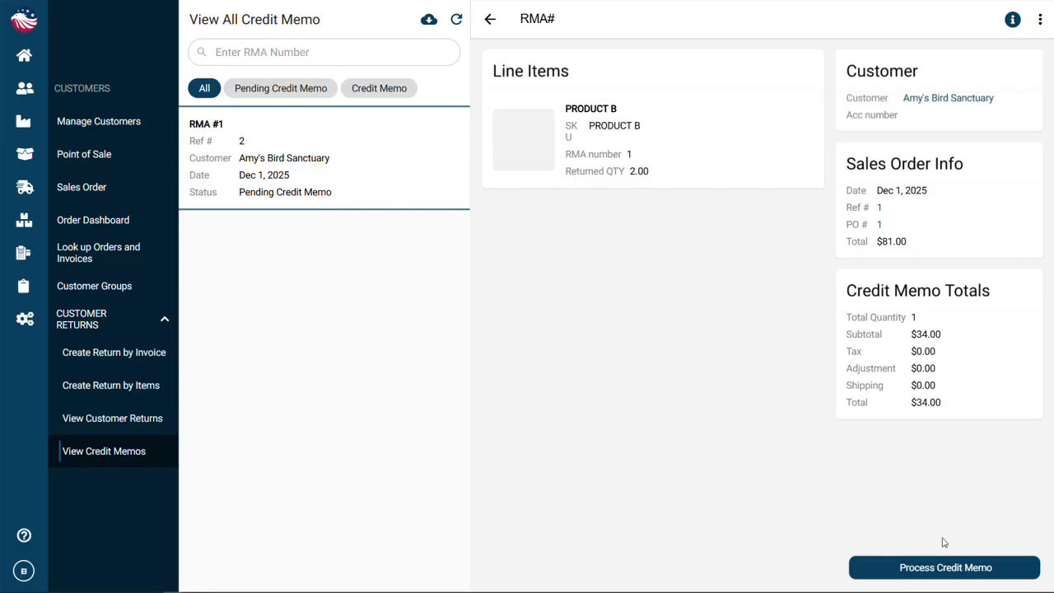
click(955, 567)
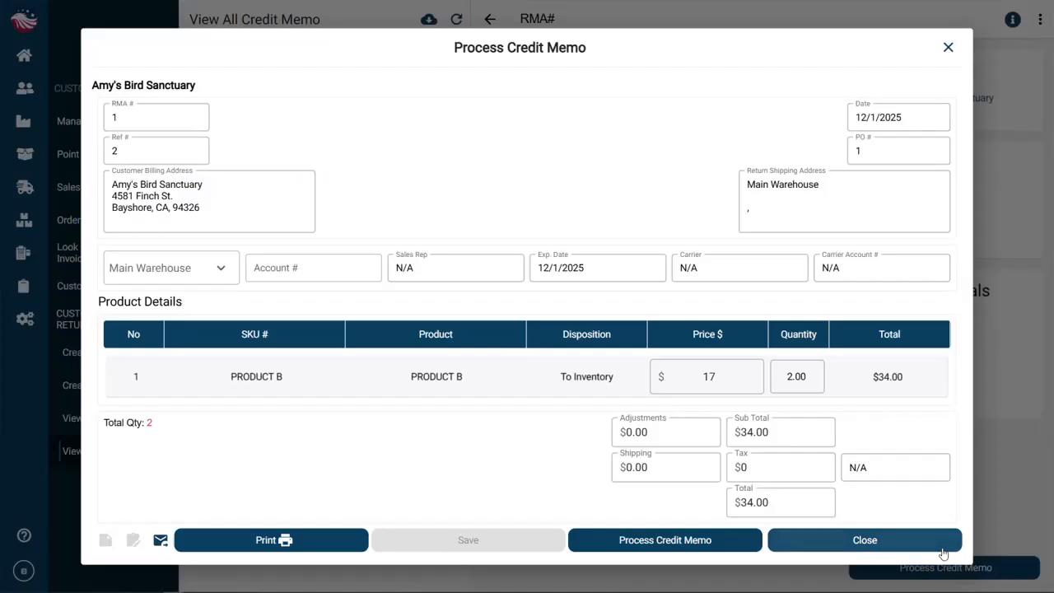
click(943, 550)
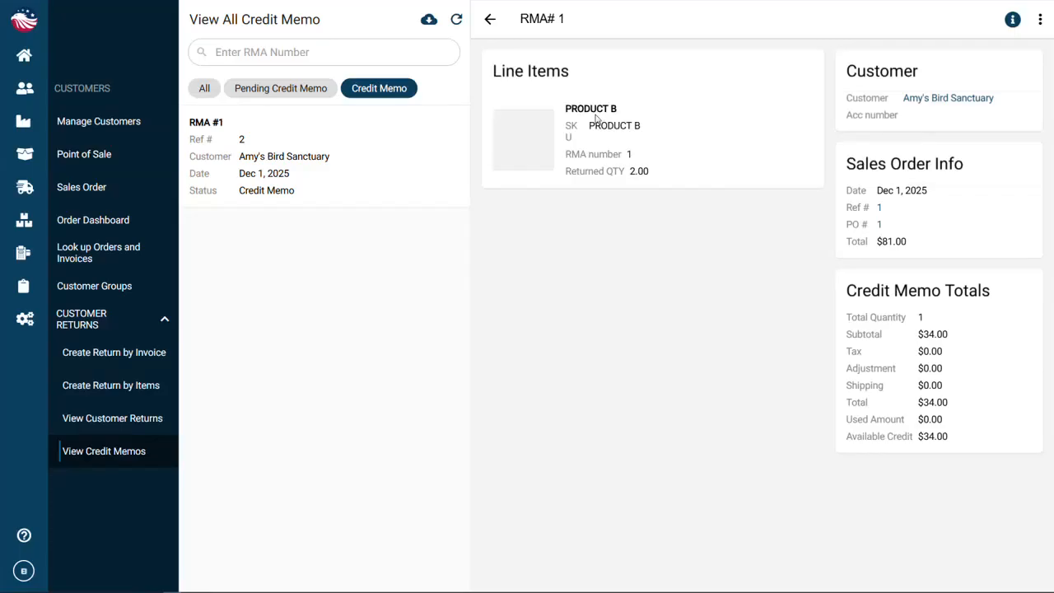
Search the managed products for product and open Product B
mouse_move(33, 139)
click(128, 220)
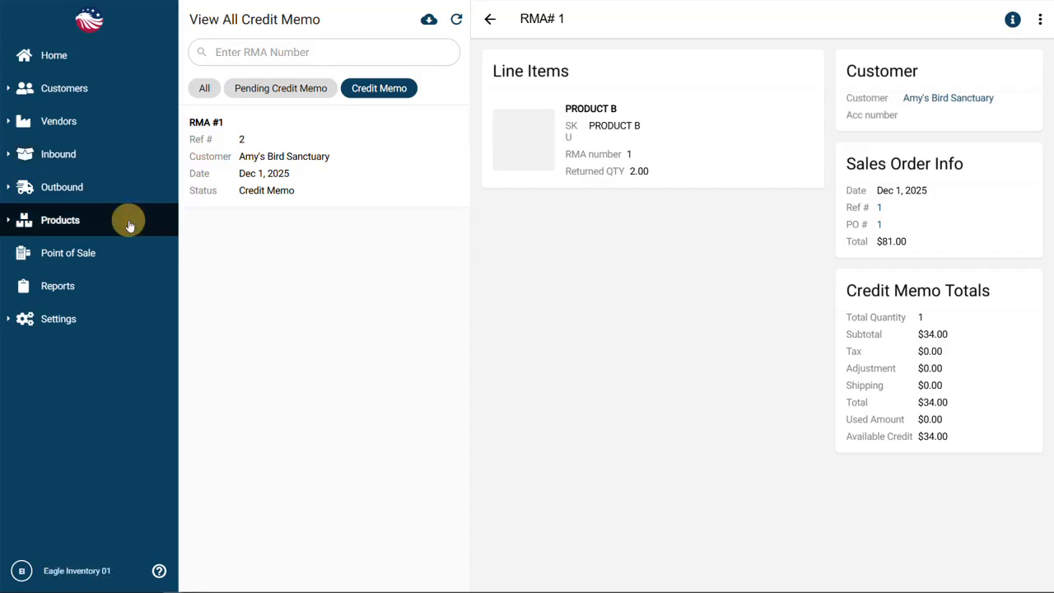
click(158, 118)
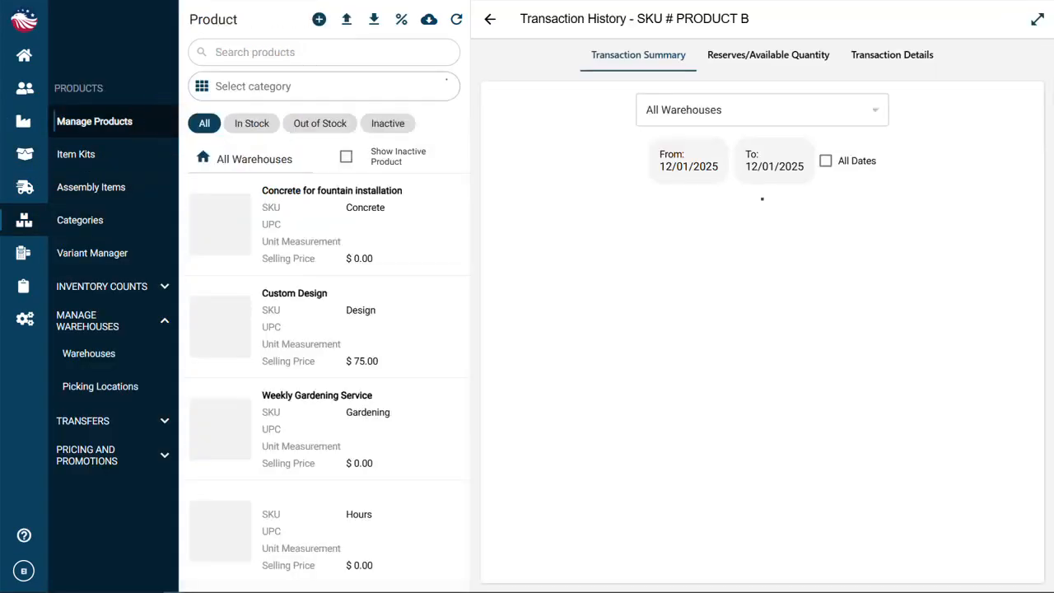
click(321, 58)
text(product)
click(308, 374)
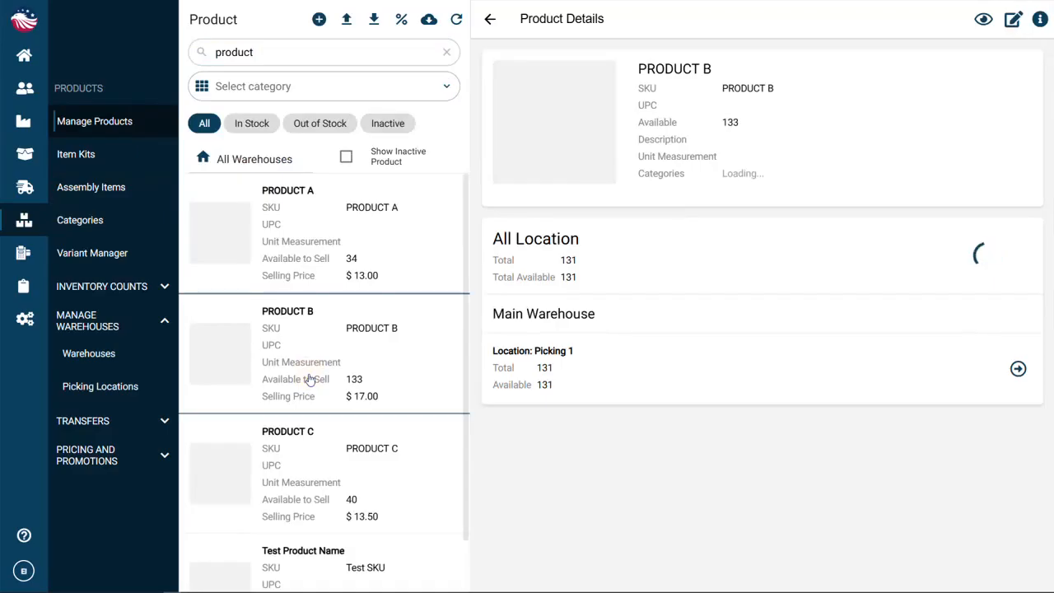
Open Product B's transaction history and examine the transaction details table
click(982, 19)
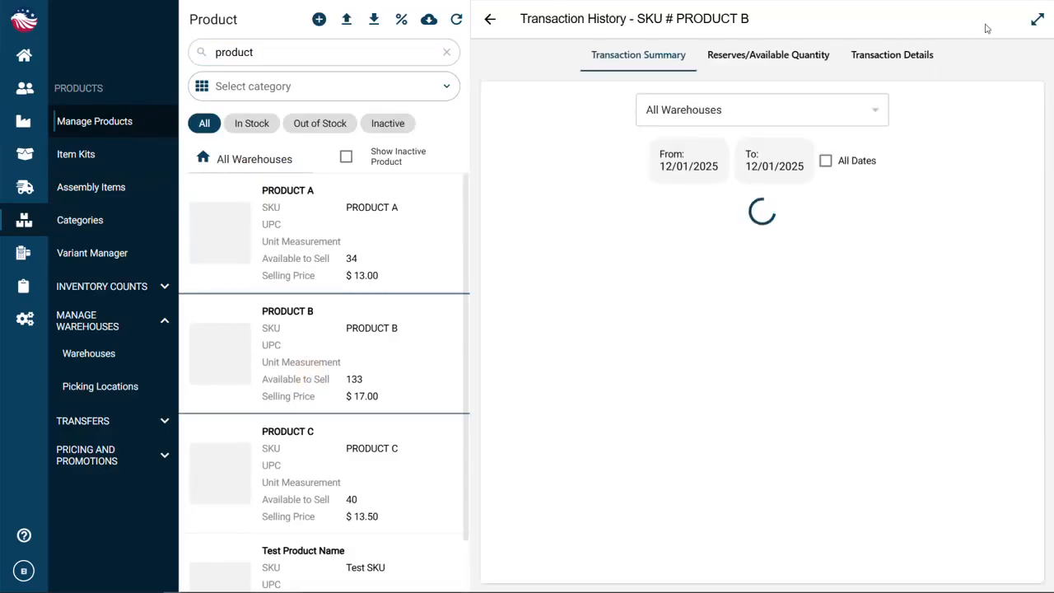
click(931, 53)
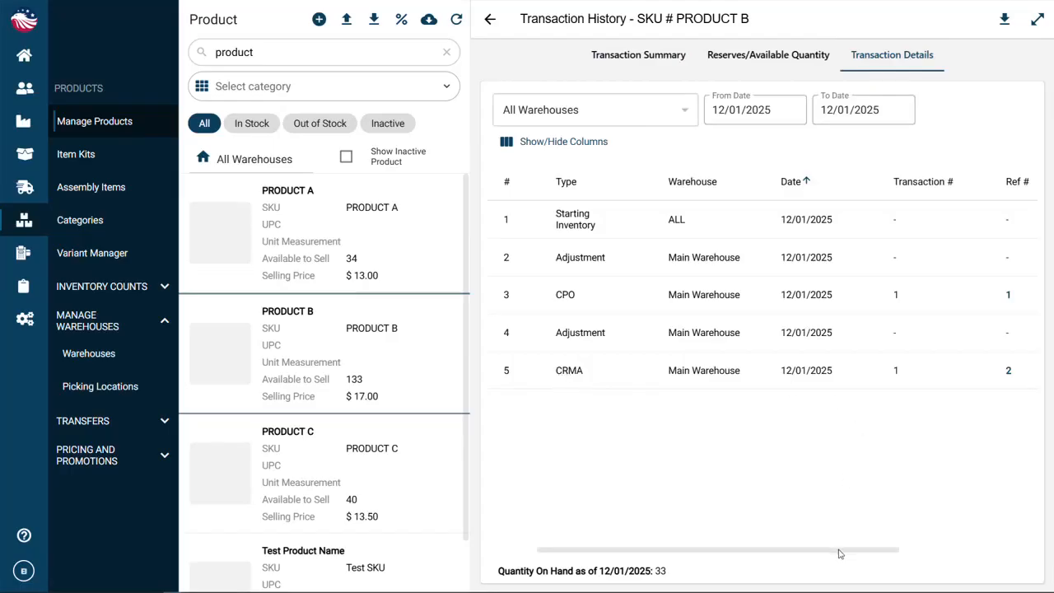
scroll(839, 554, right, 3)
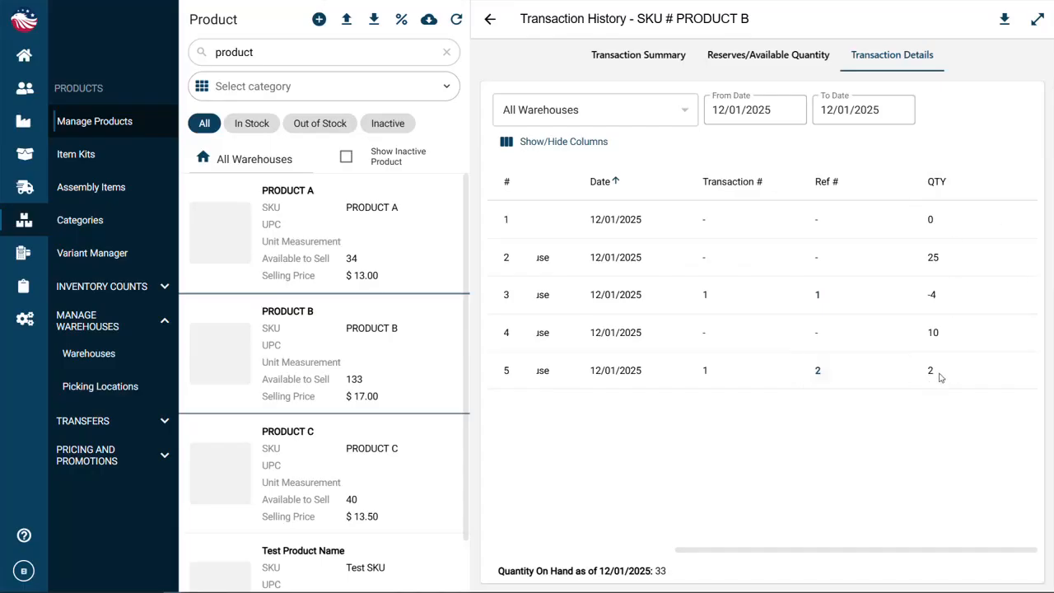
Start a new vendor return and select Vendor XYZ as the vendor
click(23, 56)
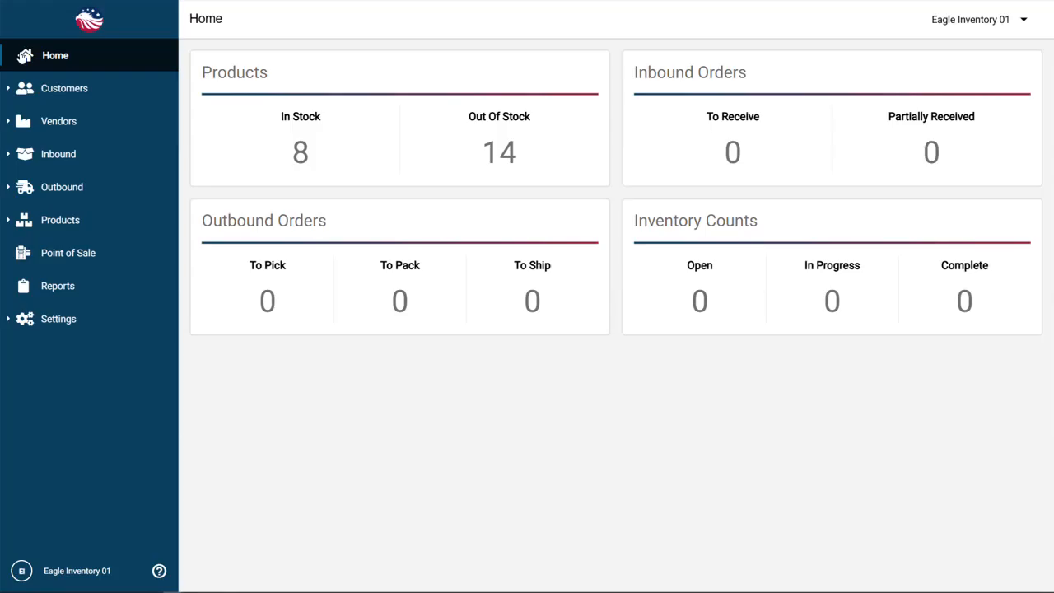
click(84, 124)
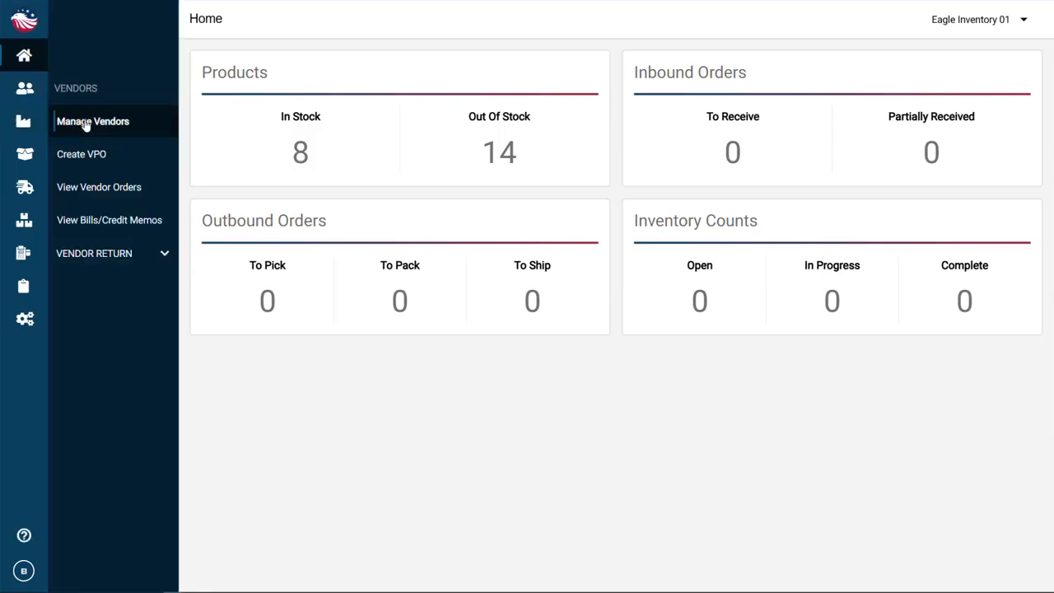
click(152, 256)
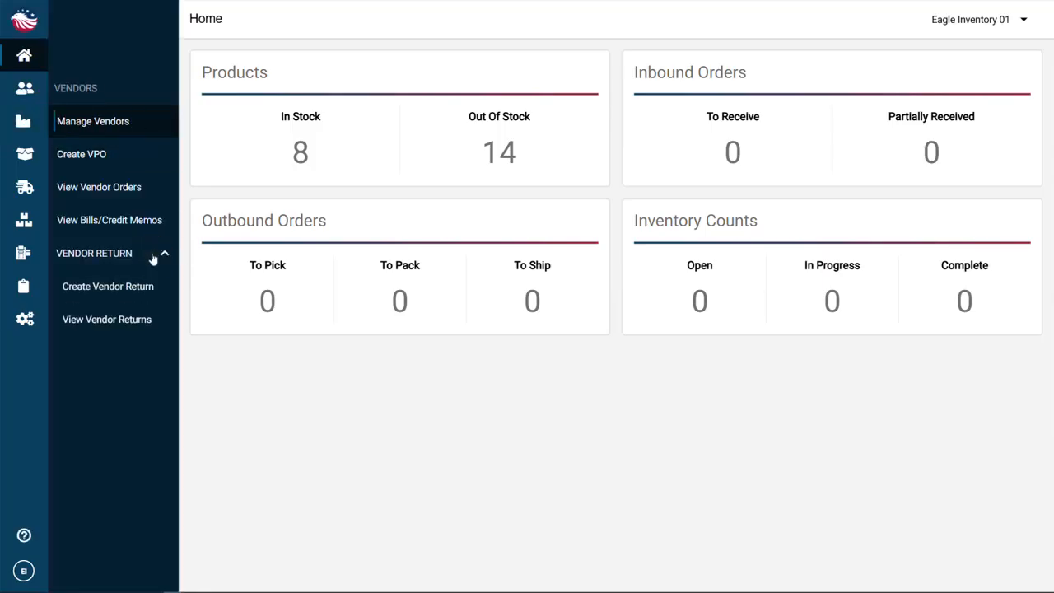
click(138, 293)
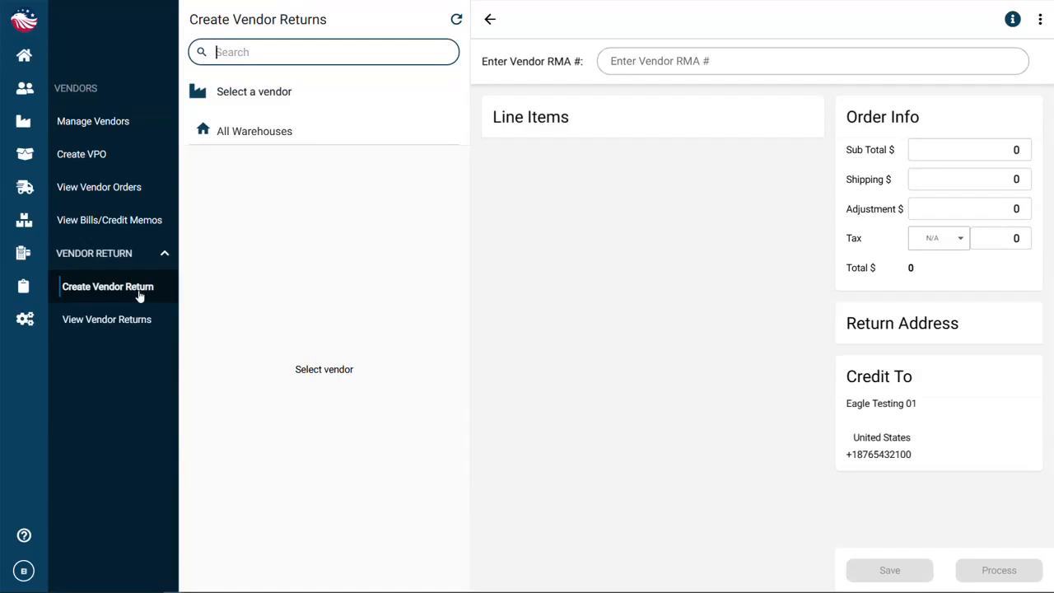
click(271, 94)
scroll(527, 446, down, 4)
scroll(527, 446, down, 3)
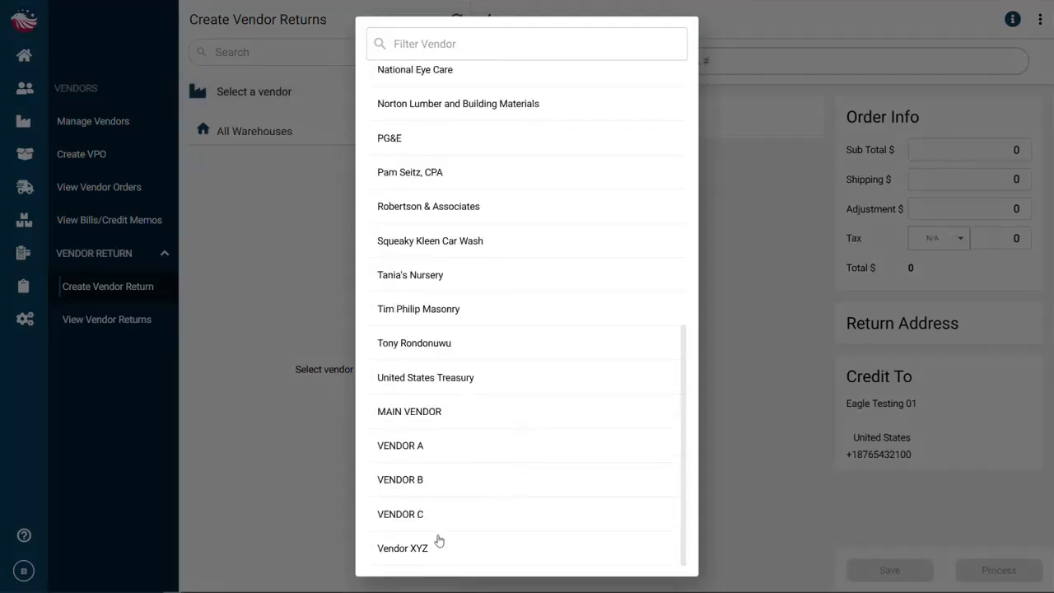
click(454, 545)
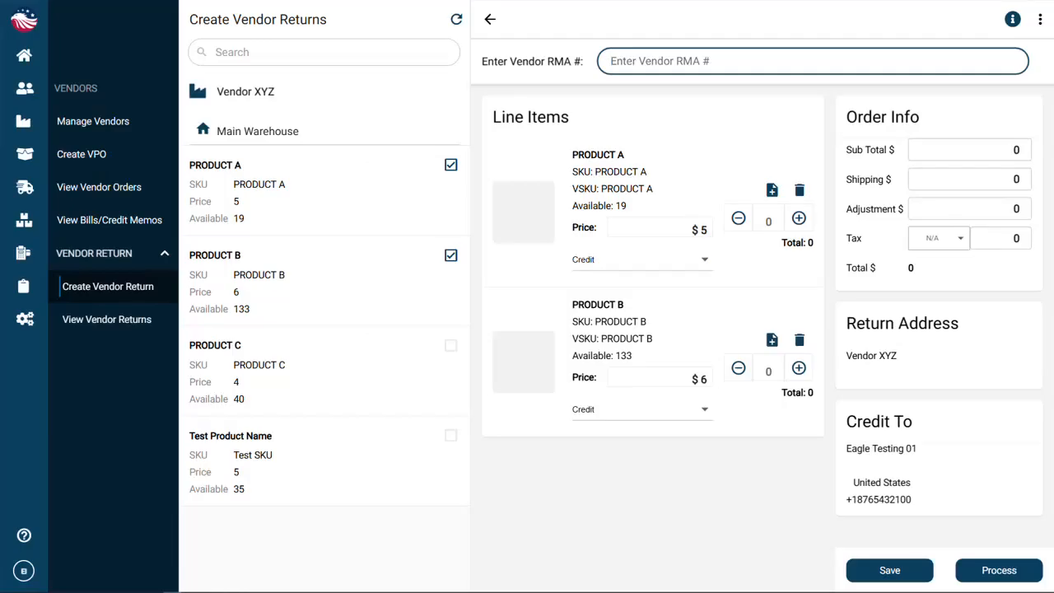
Enter vendor RMA # 99999, return 1 of Product A and 2 of Product B, and process the vendor return
text(99999)
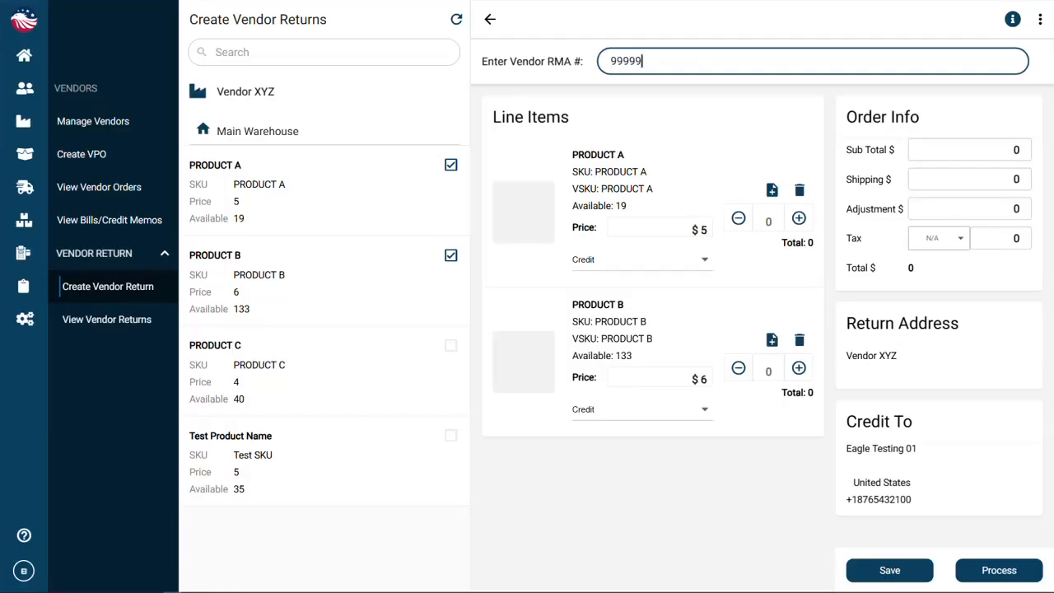
click(798, 219)
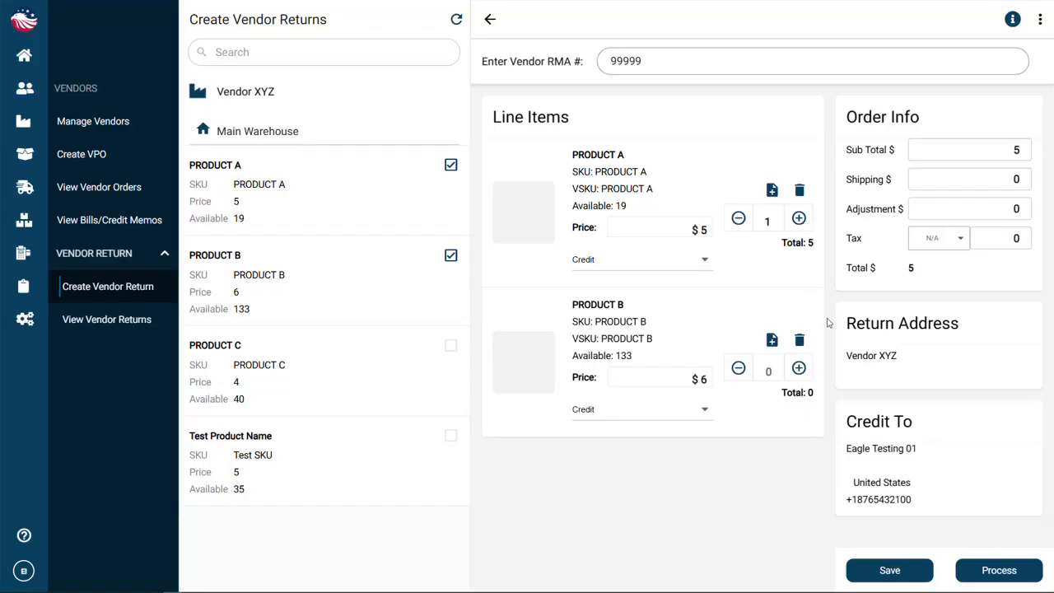
click(798, 369)
click(797, 369)
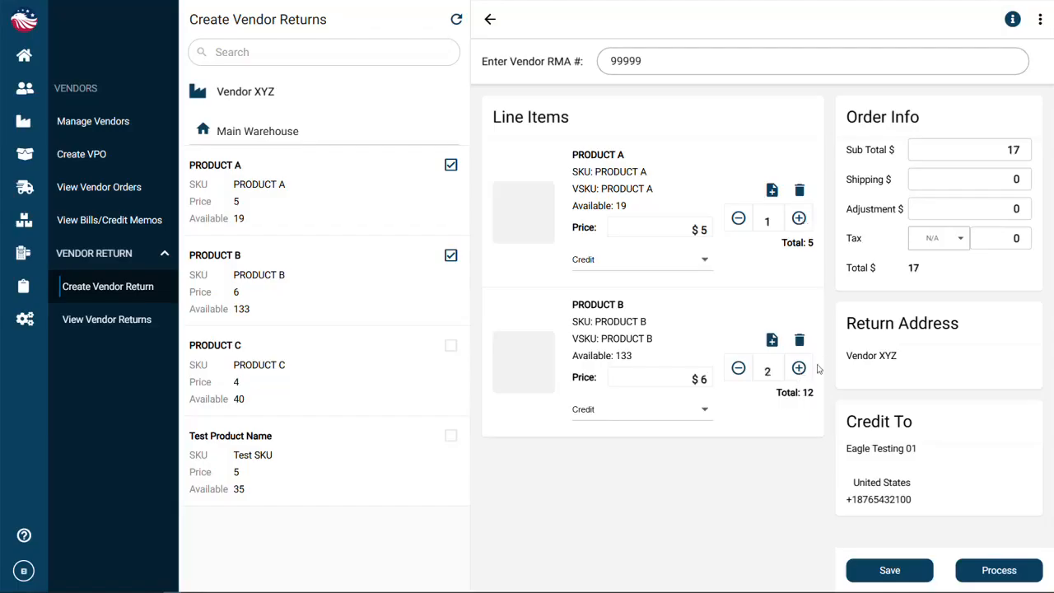
click(999, 572)
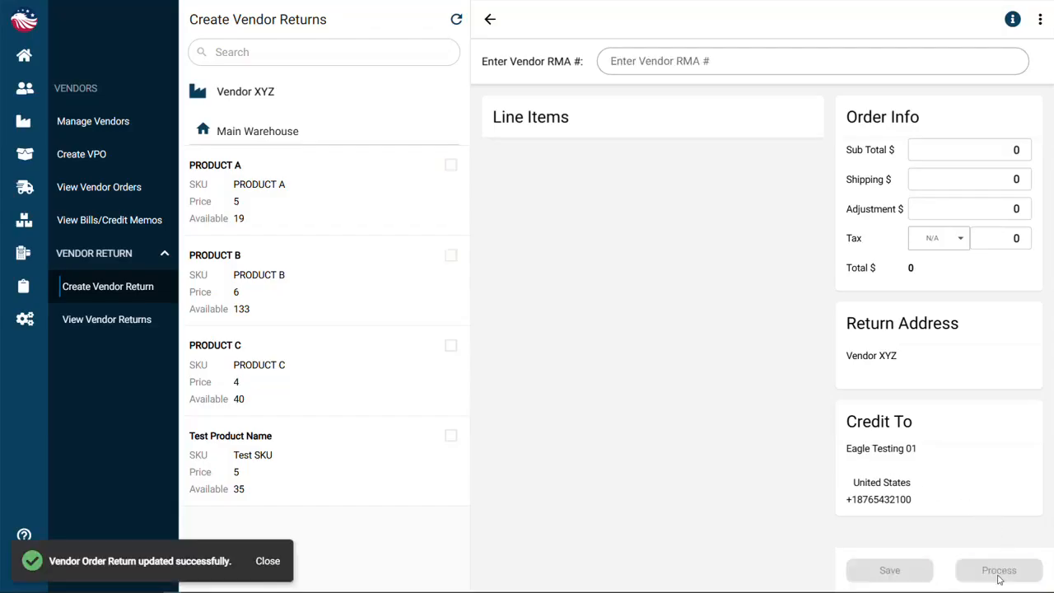
Open the vendor returns list and view RMA # 99999's details
click(120, 324)
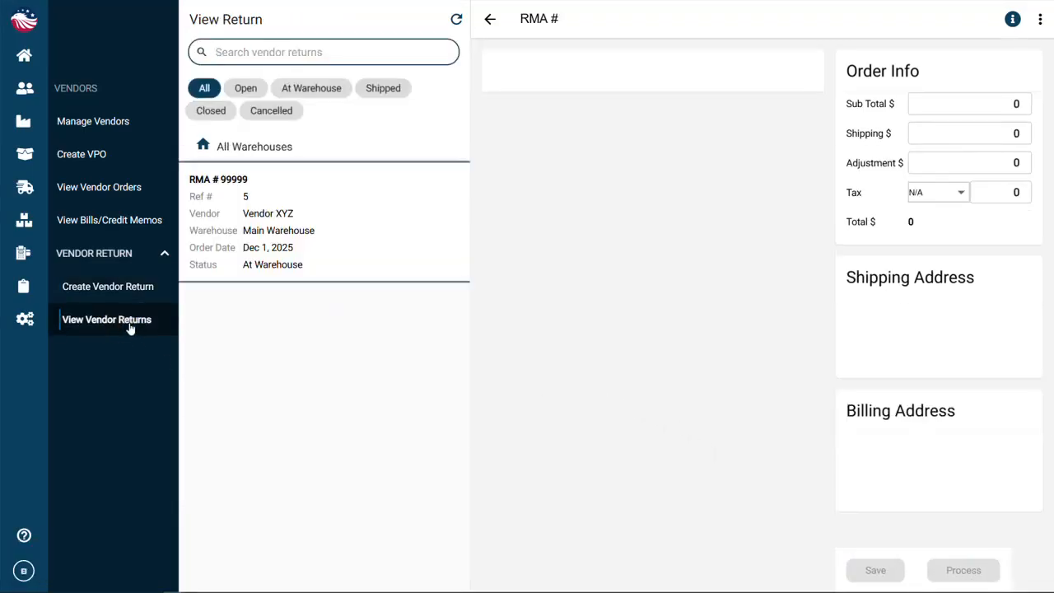
click(290, 245)
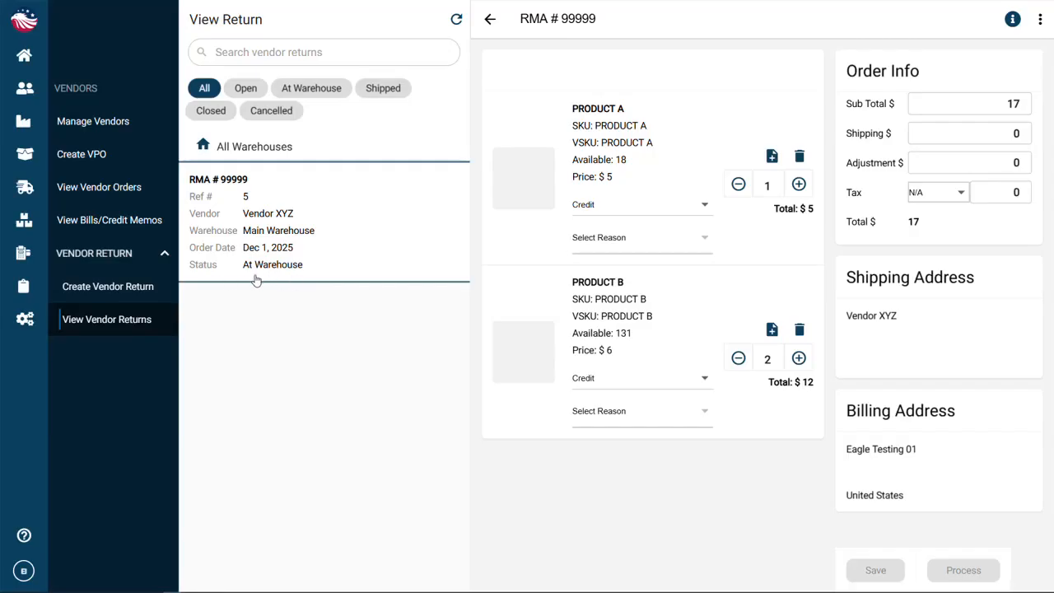
Open the outbound vendor return for RMA # 99999, pick 1 of Product A and 2 of Product B, and confirm the pick
mouse_move(33, 66)
click(111, 188)
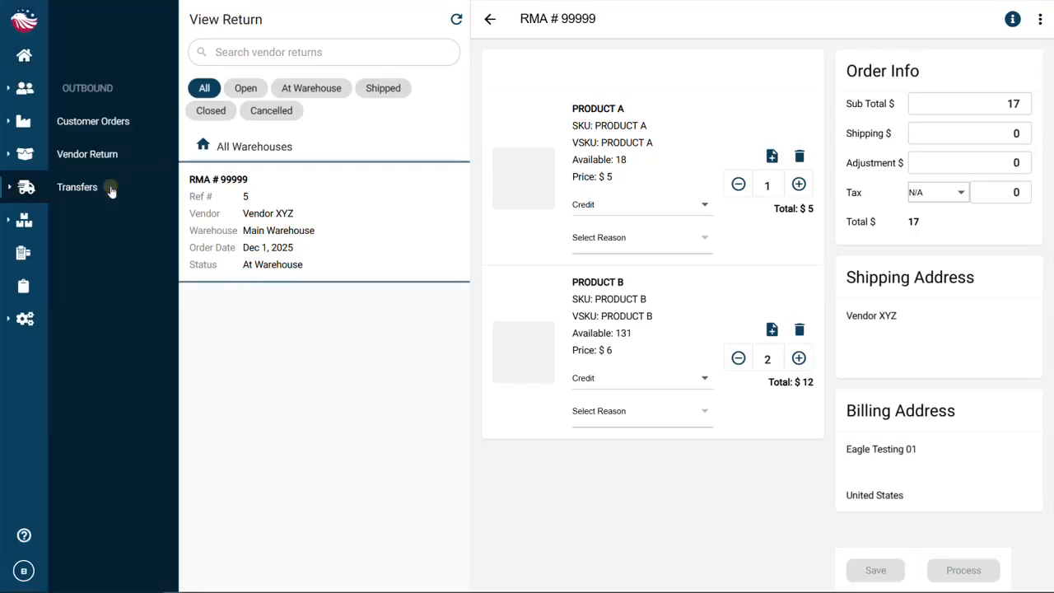
click(129, 161)
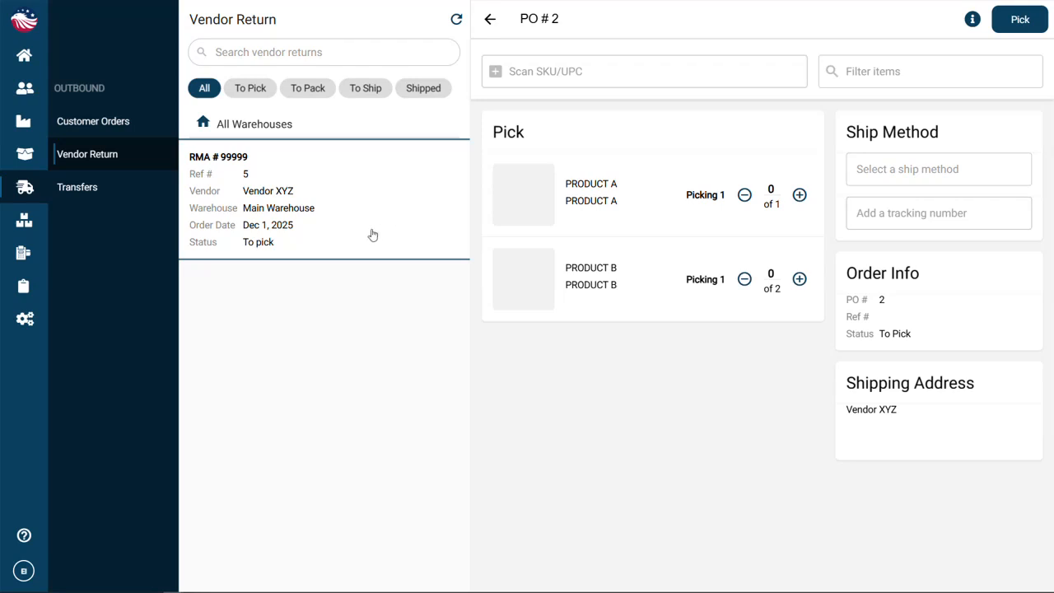
click(799, 195)
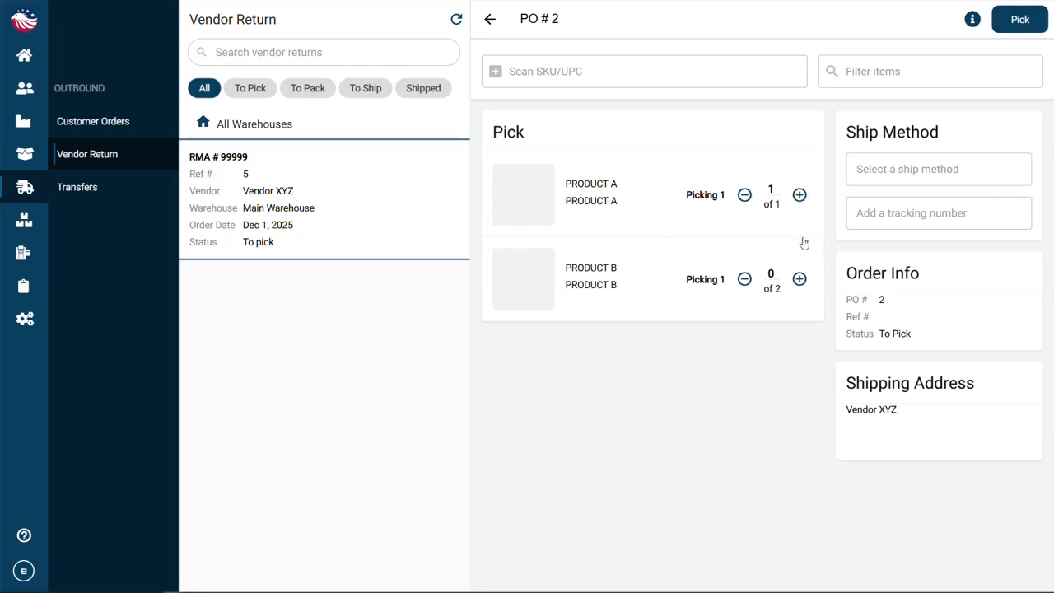
click(799, 279)
click(800, 279)
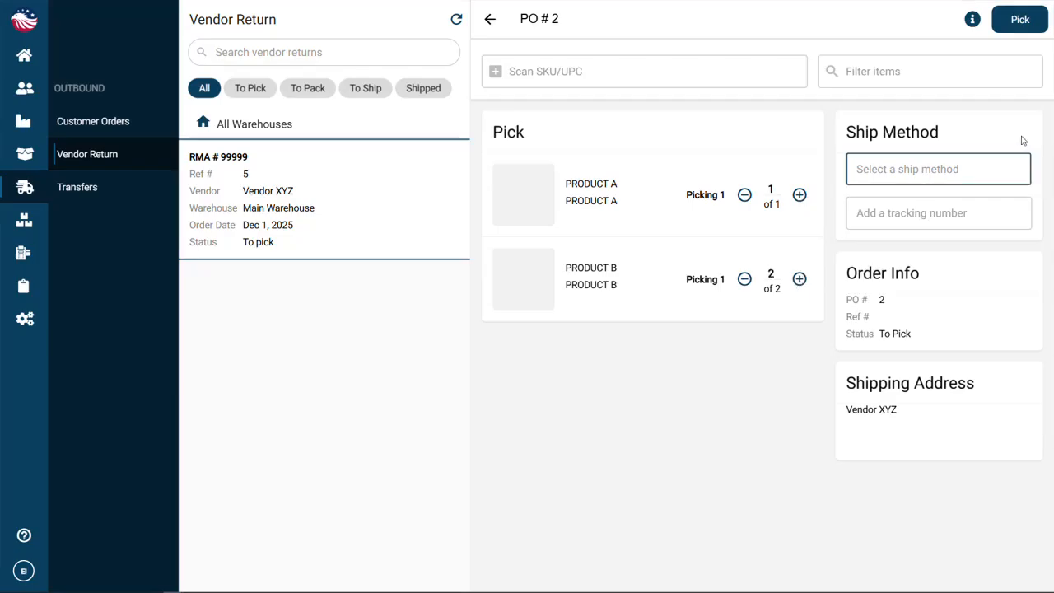
click(1025, 23)
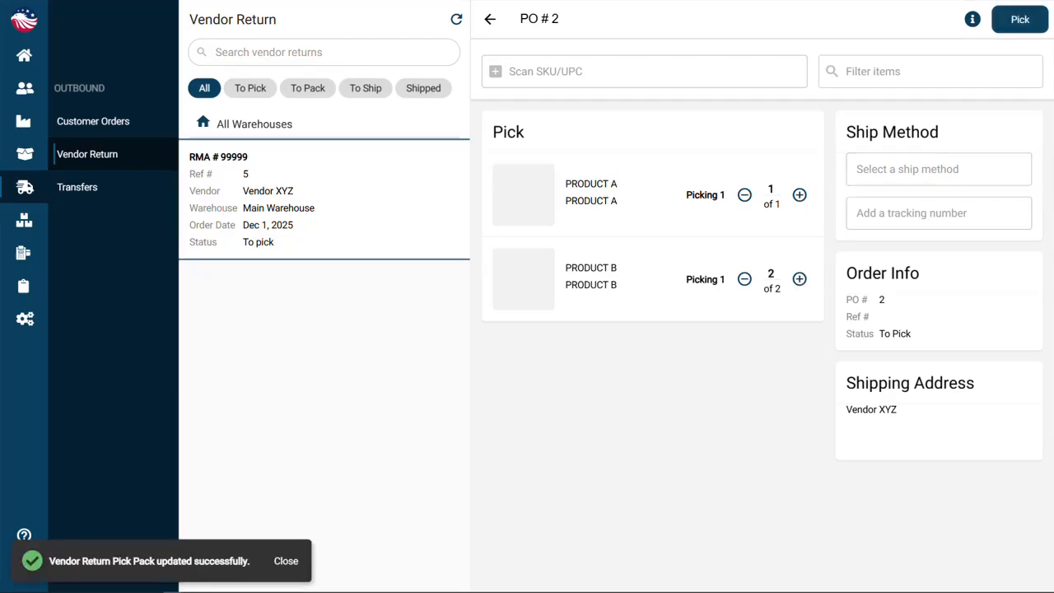
Advance the outbound vendor return through packing and mark it shipped
click(1018, 29)
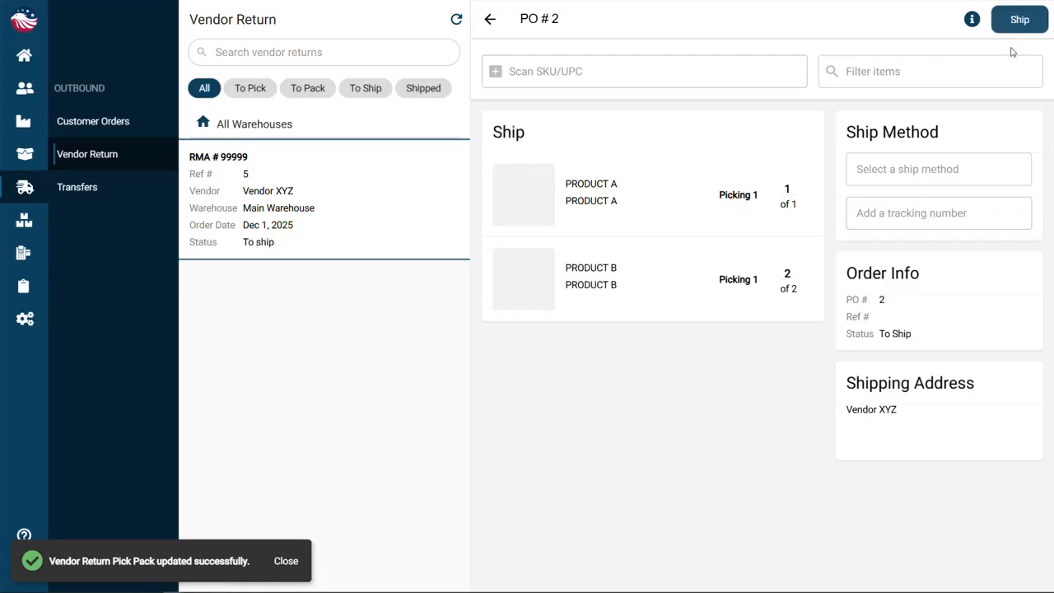
click(1017, 23)
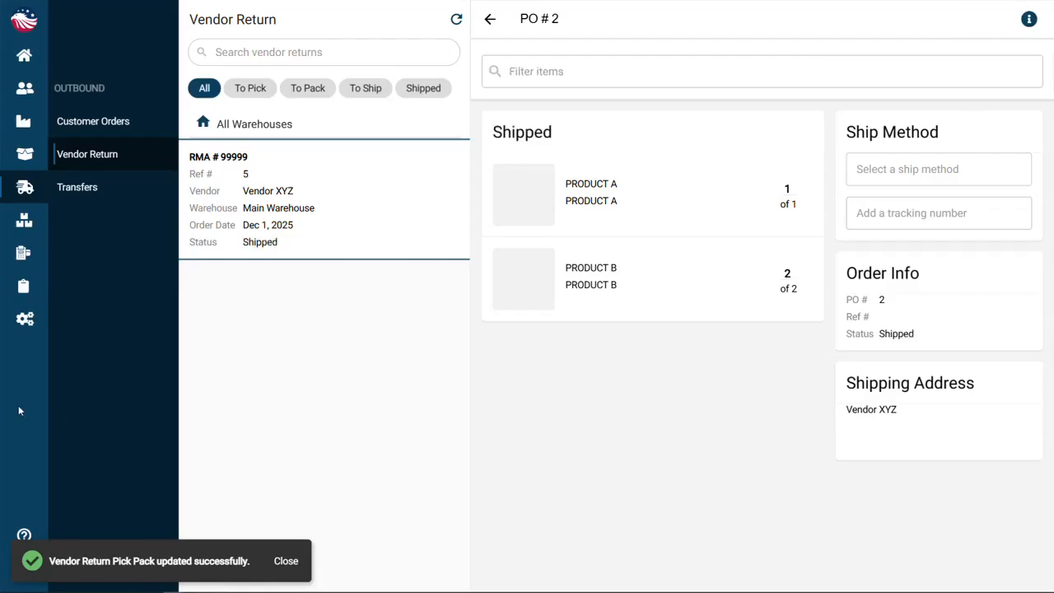
Go back to the vendor returns list and check RMA # 99999's status
click(66, 290)
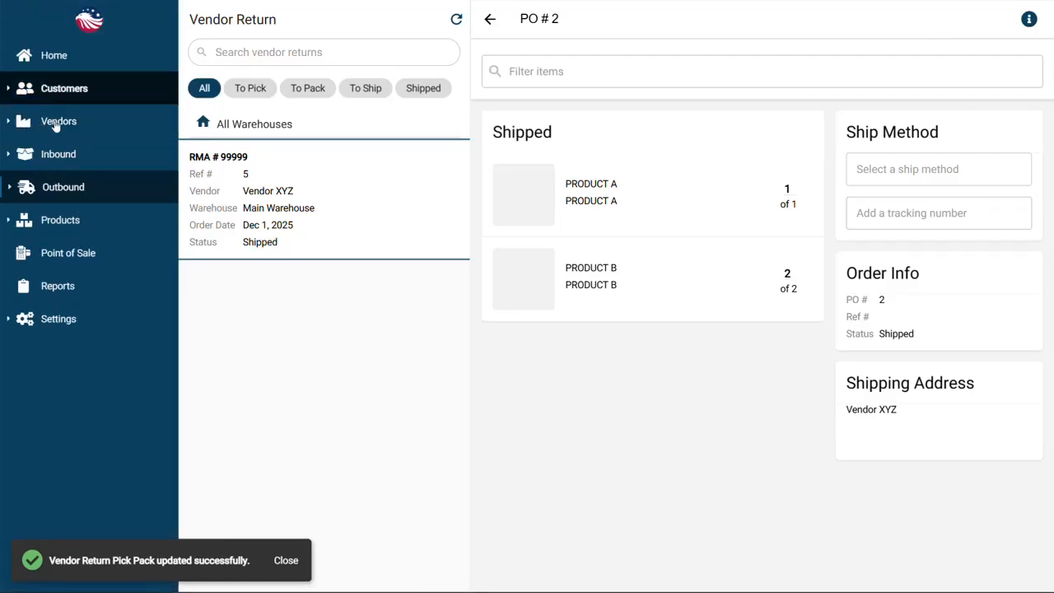
click(52, 125)
click(128, 260)
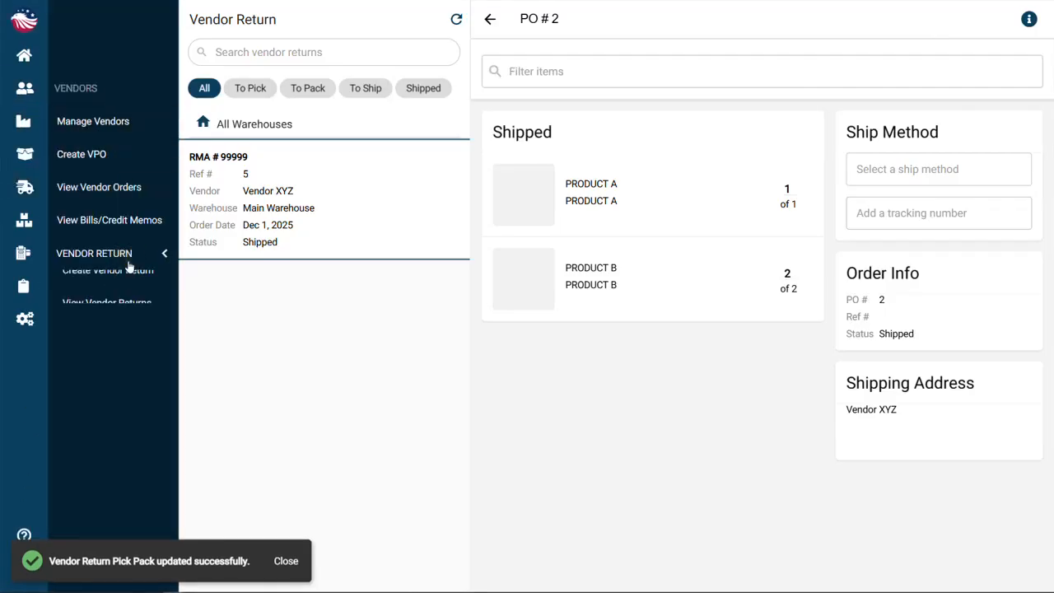
click(128, 320)
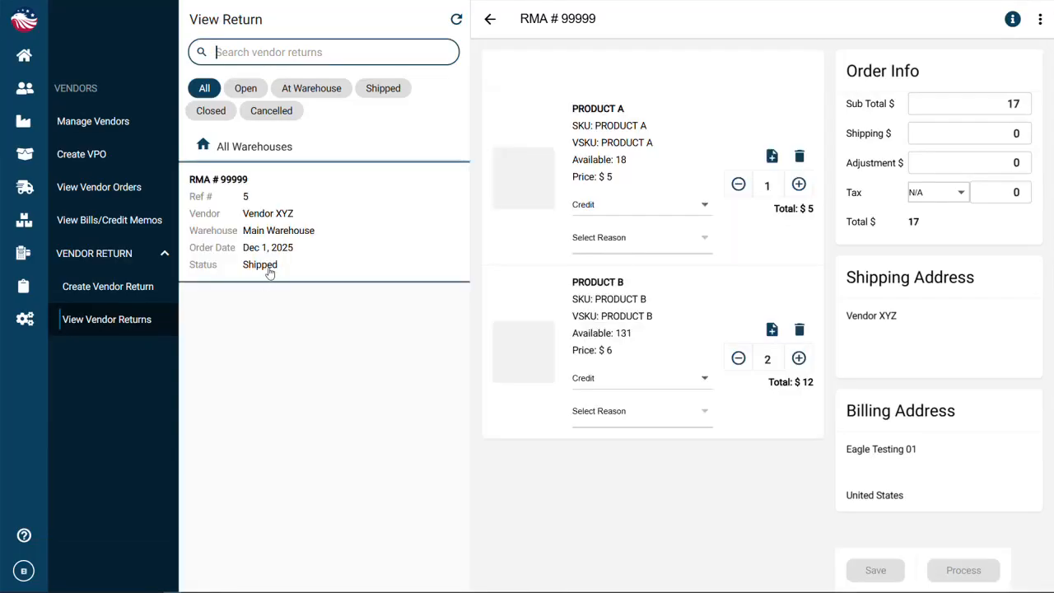
Open the vendor bills and pending credit memos, select RMA# 99999 and create its credit memo
click(135, 222)
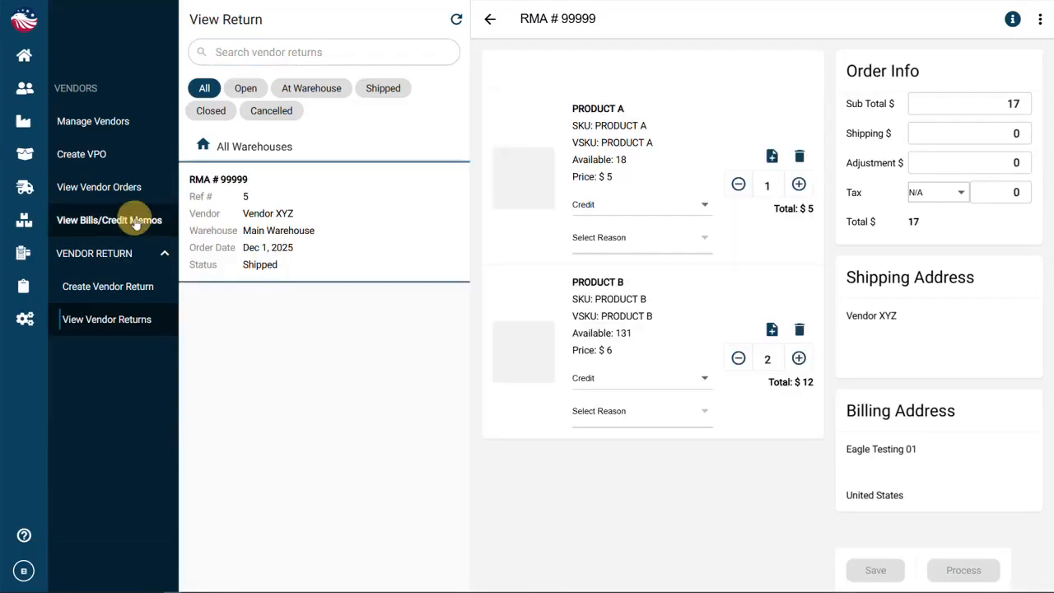
click(242, 132)
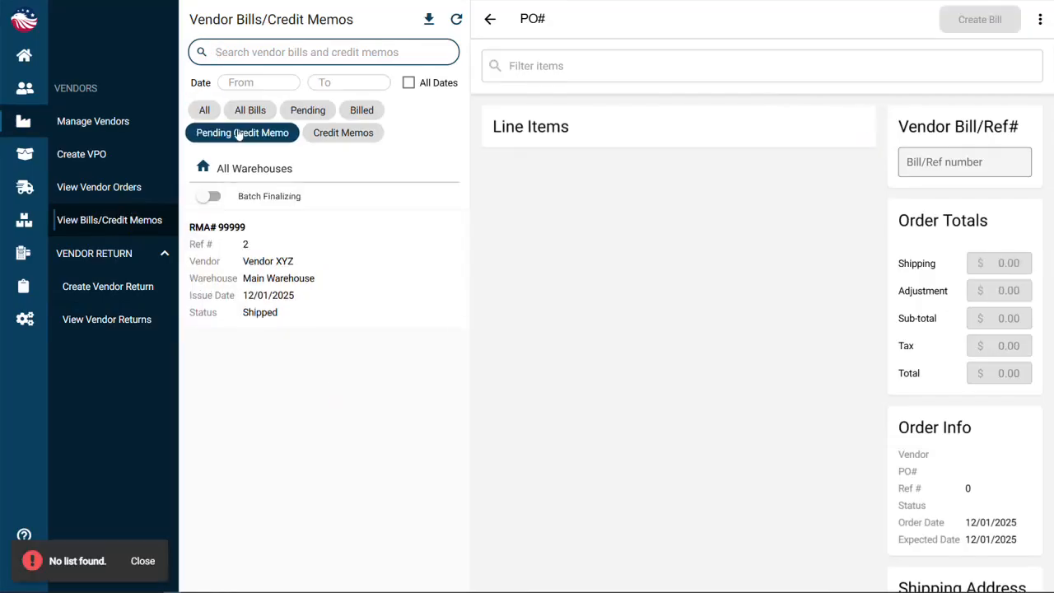
click(295, 287)
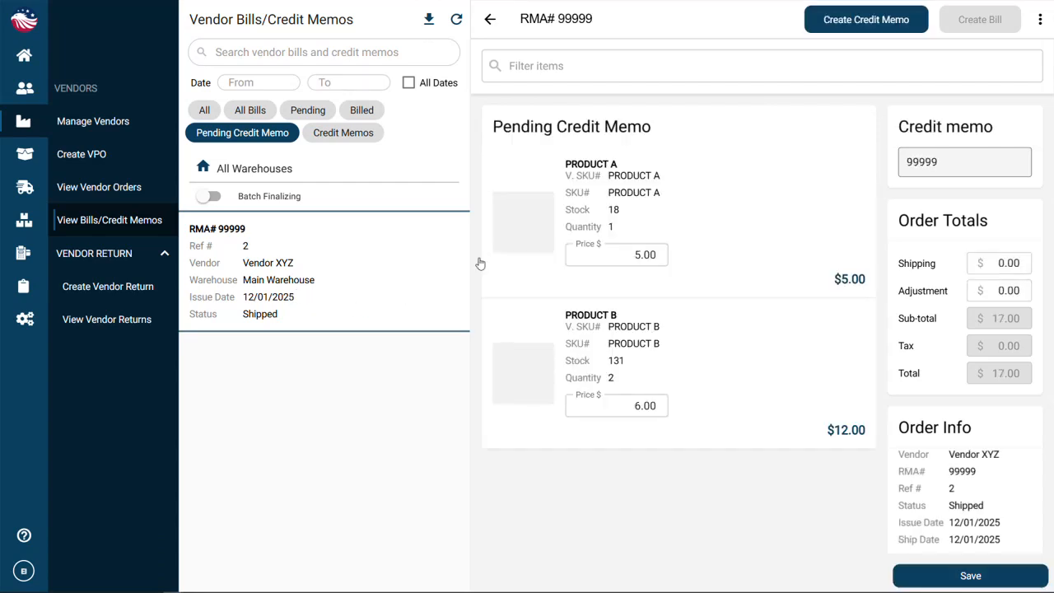
click(882, 23)
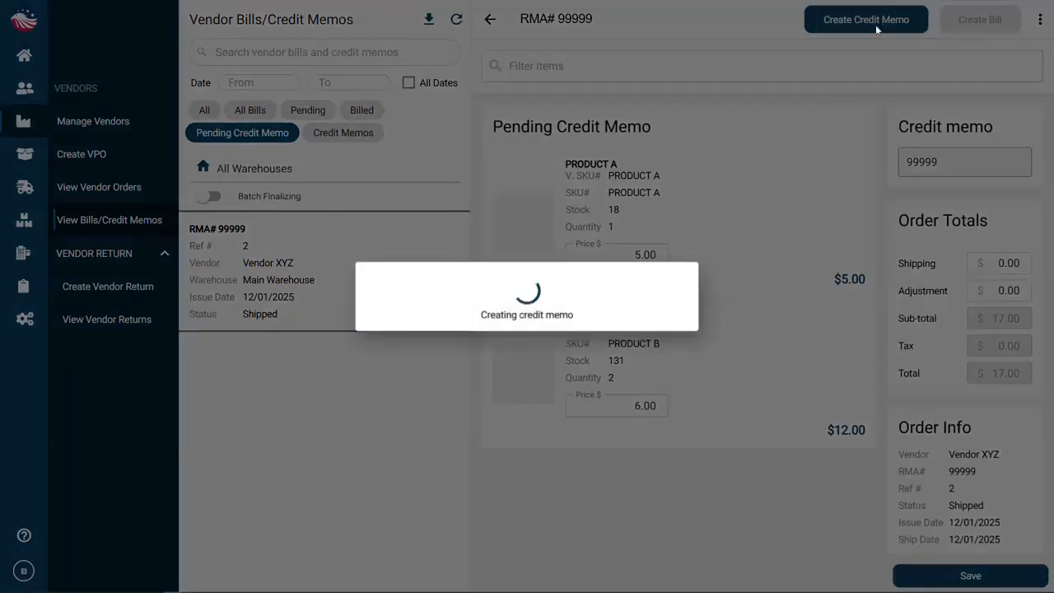